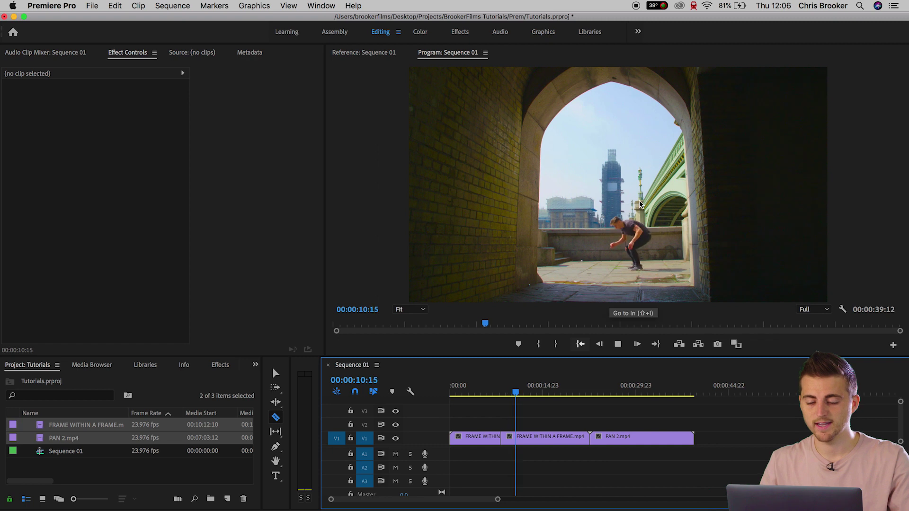
# Cut FRAME WITHIN A FRAME.mp4 at 00:00:11:18, delete all but its short middle piece, and move that piece to the sequence start
pyautogui.press('space')
pyautogui.click(523, 440)
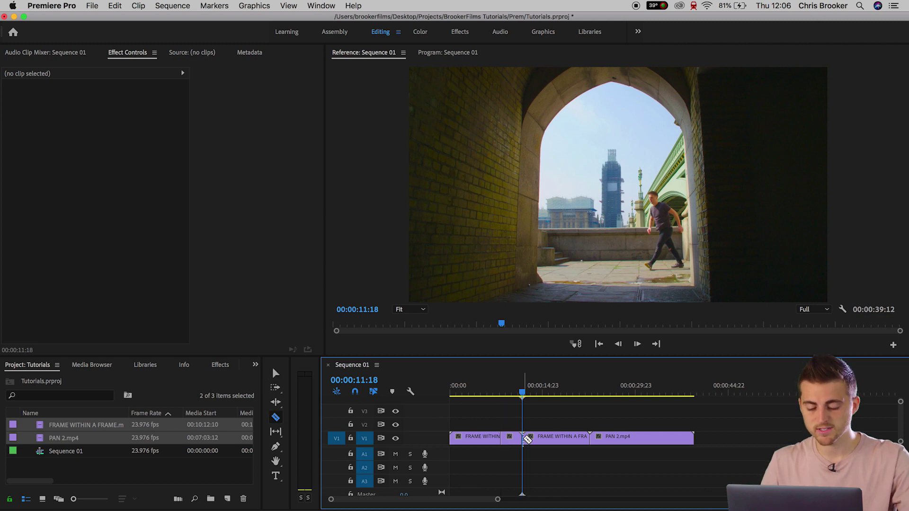
pyautogui.press('v')
pyautogui.click(479, 437)
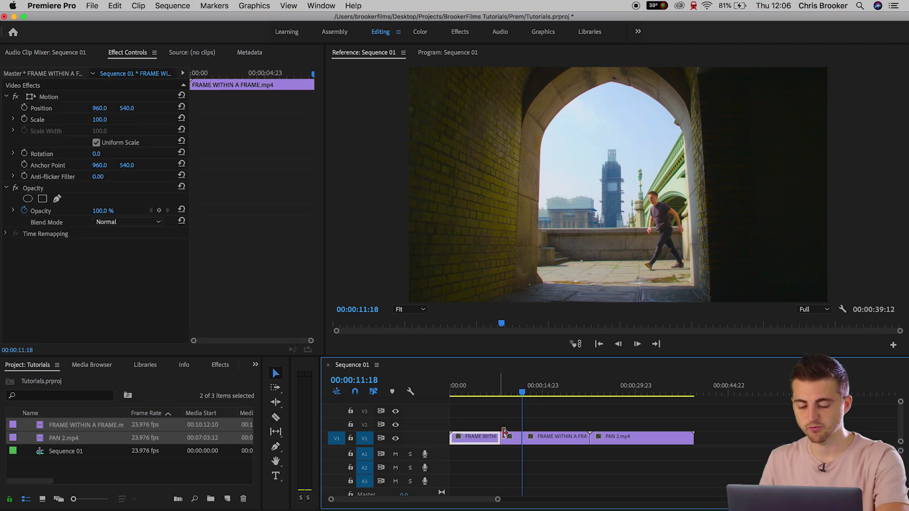
pyautogui.press('Delete')
pyautogui.click(545, 436)
pyautogui.press('Delete')
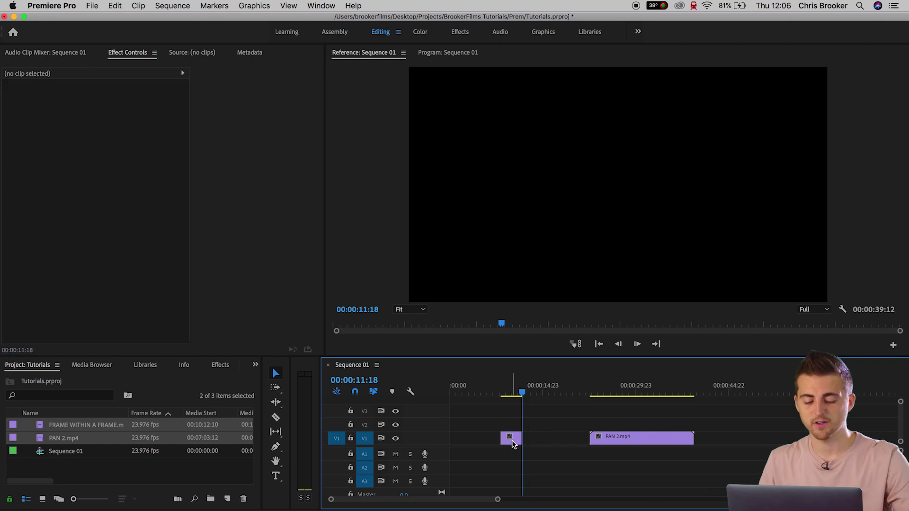
pyautogui.moveTo(509, 440); pyautogui.dragTo(448, 440)
# Trim the start of PAN 2.mp4 to 00:00:25:17 and move the clip directly after the first clip
pyautogui.moveTo(512, 395); pyautogui.dragTo(610, 393)
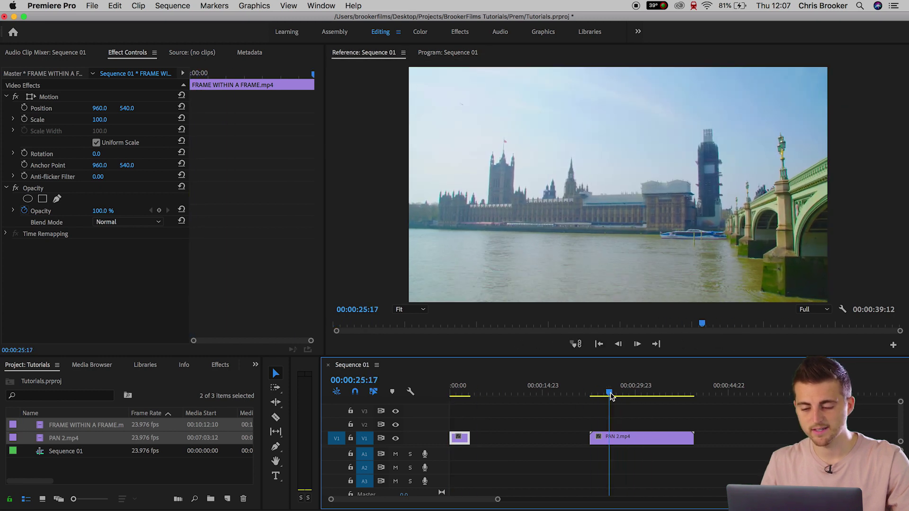
pyautogui.moveTo(590, 438); pyautogui.dragTo(609, 439)
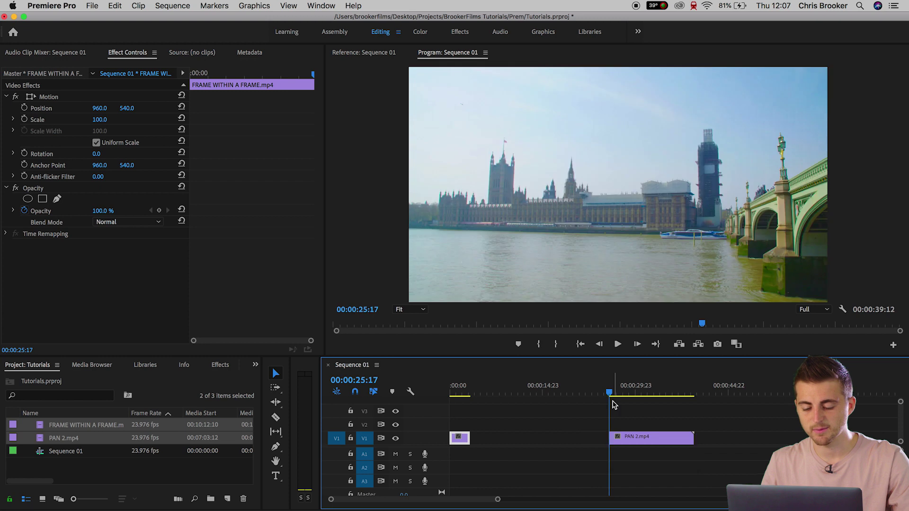
pyautogui.moveTo(654, 440); pyautogui.dragTo(640, 440)
pyautogui.moveTo(620, 439); pyautogui.dragTo(484, 436)
# Add Scale and Position keyframes to the first clip at 00:00:03:05, five frames before the cut
pyautogui.moveTo(481, 394); pyautogui.dragTo(392, 392)
pyautogui.press('=')
pyautogui.press('=')
pyautogui.press('=')
pyautogui.moveTo(563, 389); pyautogui.dragTo(620, 396)
pyautogui.click(599, 442)
pyautogui.press('=')
pyautogui.press('=')
pyautogui.press('=')
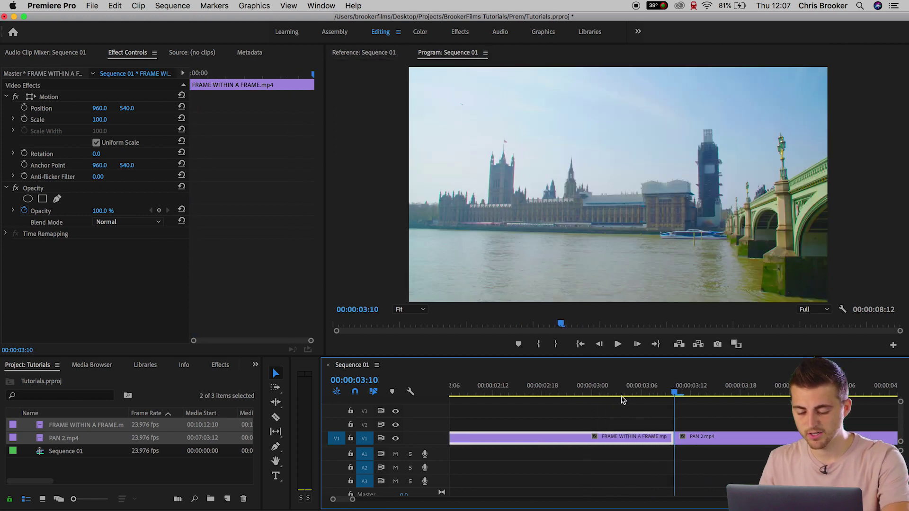
pyautogui.moveTo(686, 399)
pyautogui.mouseDown()
pyautogui.moveTo(662, 394)
pyautogui.moveTo(677, 398)
pyautogui.mouseUp()
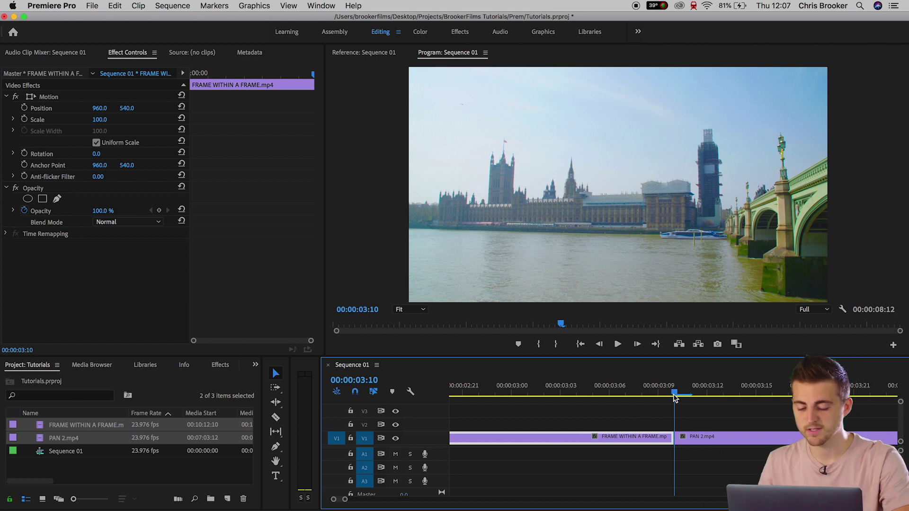
pyautogui.press('Left')
pyautogui.press('Left')
pyautogui.press('Left')
pyautogui.press('Left')
pyautogui.press('Left')
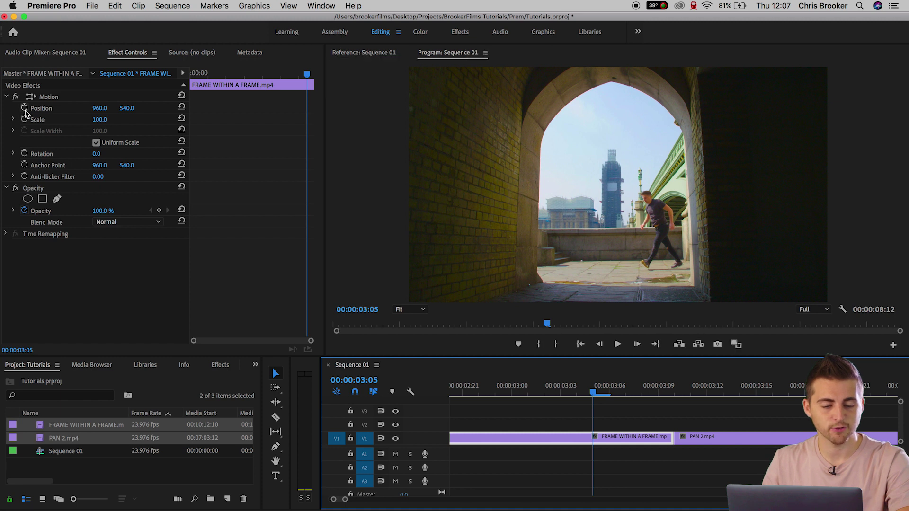
pyautogui.click(24, 119)
pyautogui.click(24, 108)
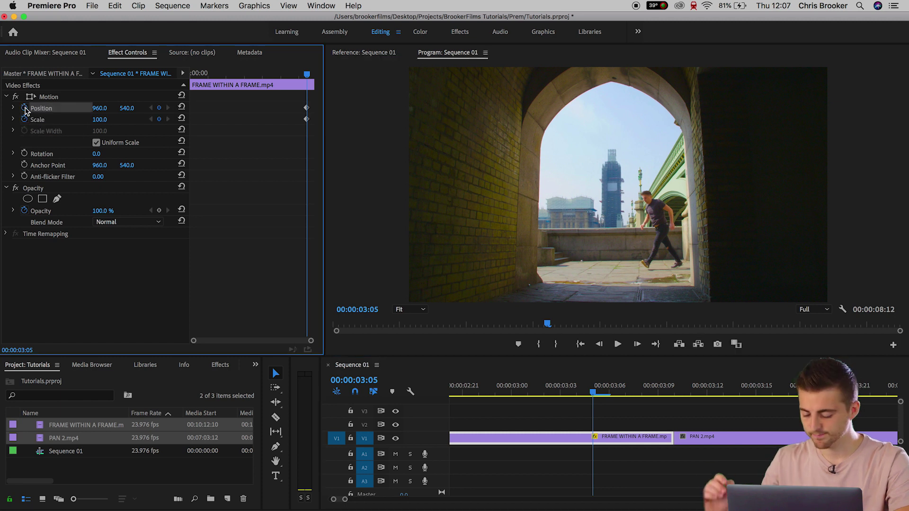
# At the first clip's last frame, 00:00:03:09, set Scale to 652 and the horizontal Position to 1169
pyautogui.press('Right')
pyautogui.press('Right')
pyautogui.press('Right')
pyautogui.press('Right')
pyautogui.press('Right')
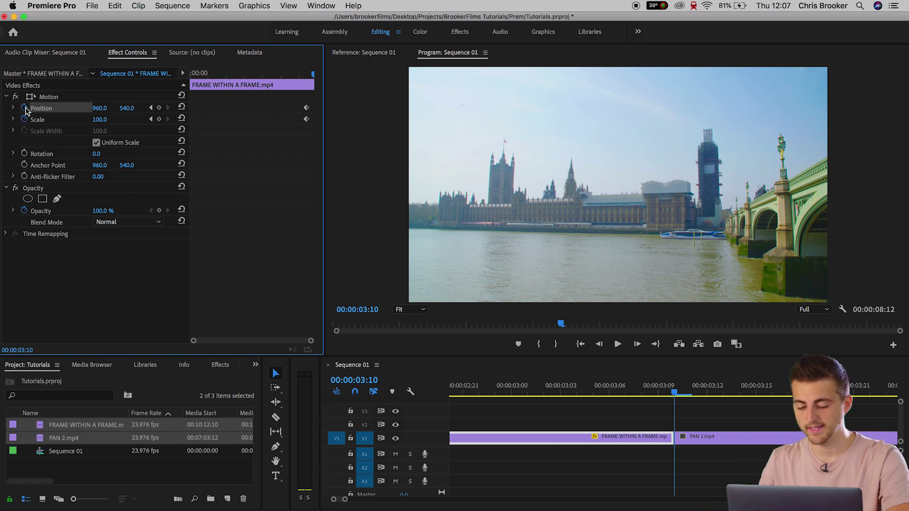
pyautogui.press('Left')
pyautogui.moveTo(100, 119); pyautogui.dragTo(279, 120)
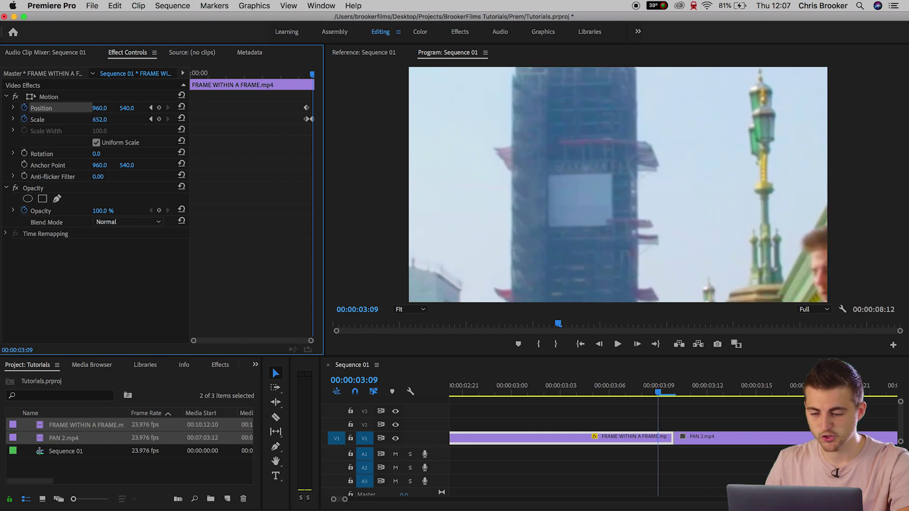
pyautogui.moveTo(110, 113); pyautogui.dragTo(210, 113)
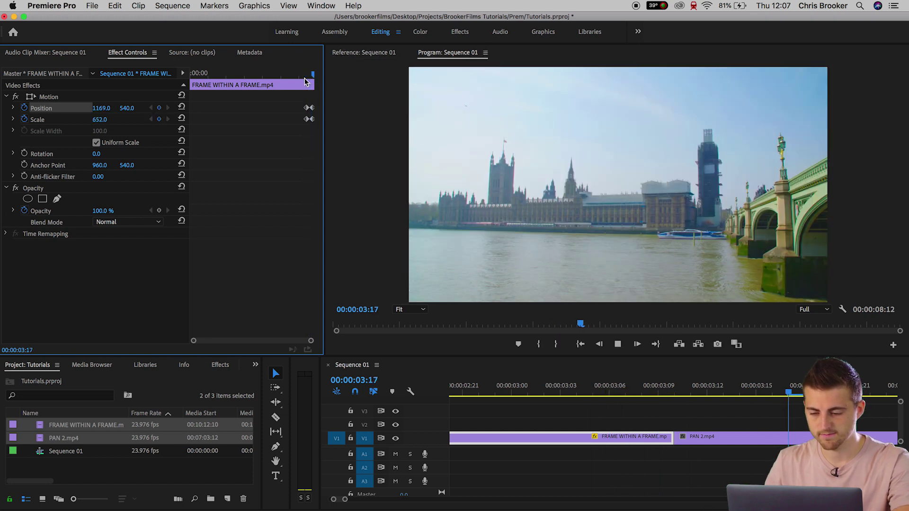
# Ease all Position and Scale keyframes of the first clip by changing their temporal interpolation
pyautogui.click(538, 413)
pyautogui.press('-')
pyautogui.press('-')
pyautogui.moveTo(540, 391)
pyautogui.mouseDown()
pyautogui.moveTo(573, 393)
pyautogui.moveTo(549, 391)
pyautogui.mouseUp()
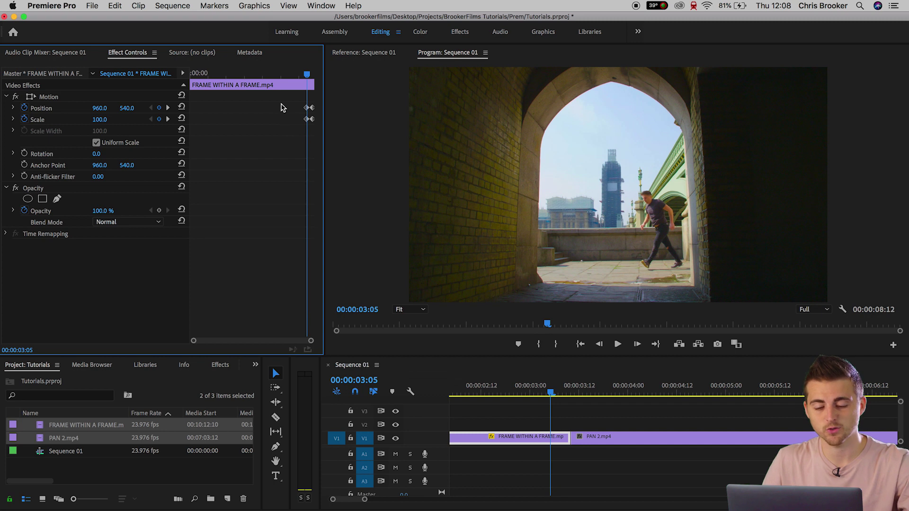
pyautogui.moveTo(282, 103); pyautogui.dragTo(317, 124)
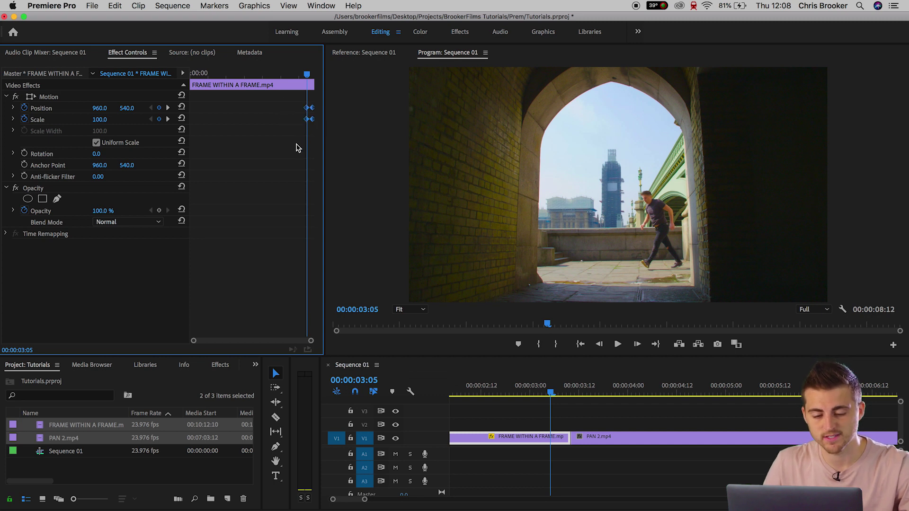
pyautogui.rightClick(309, 121)
pyautogui.moveTo(366, 214)
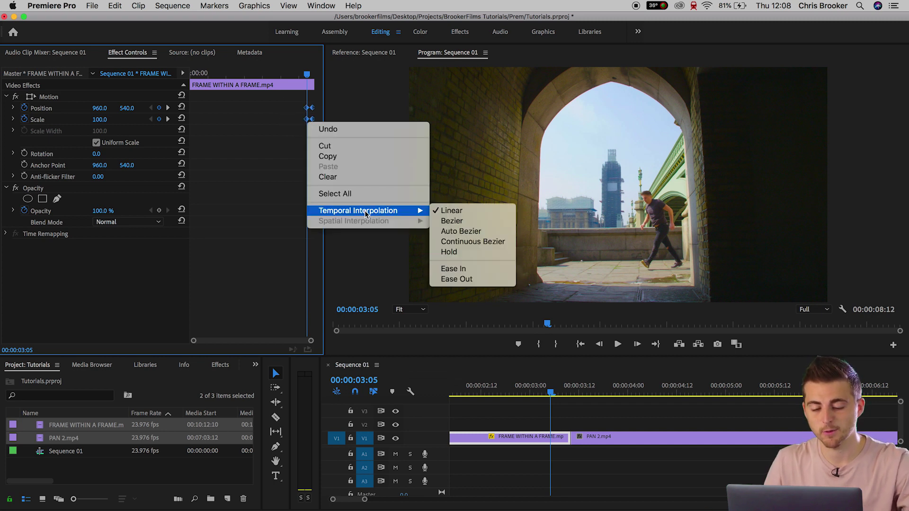
pyautogui.click(495, 253)
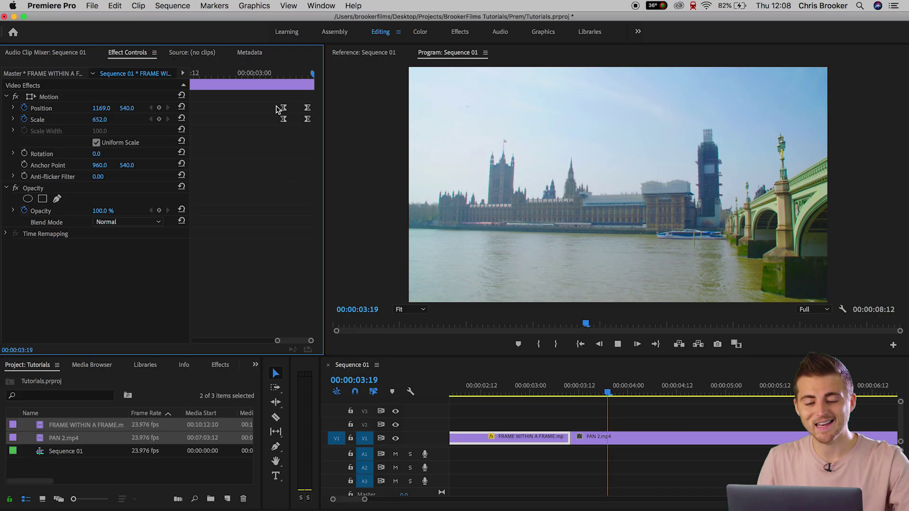
# Move the first keyframe pair about two frames earlier and shift all four keyframes so the last pair sits at the clip's end
pyautogui.click(280, 70)
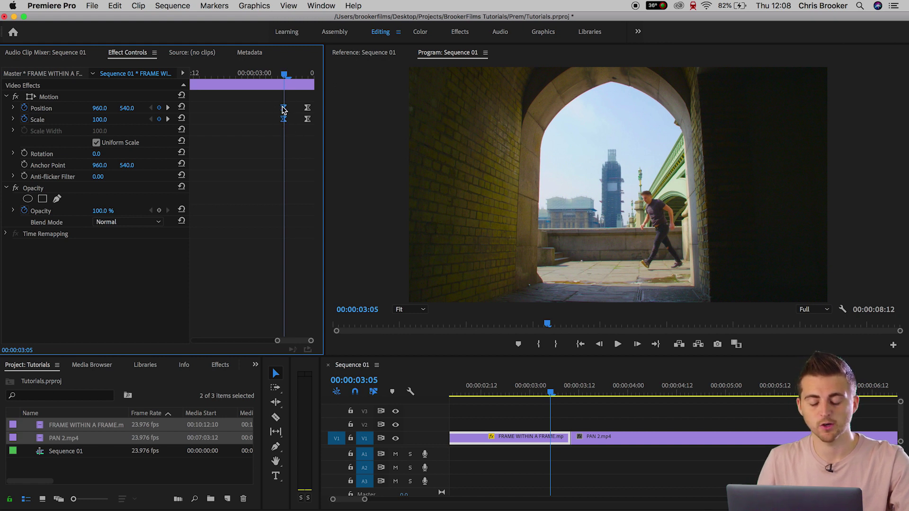
pyautogui.moveTo(284, 109); pyautogui.dragTo(271, 109)
pyautogui.click(256, 70)
pyautogui.press('space')
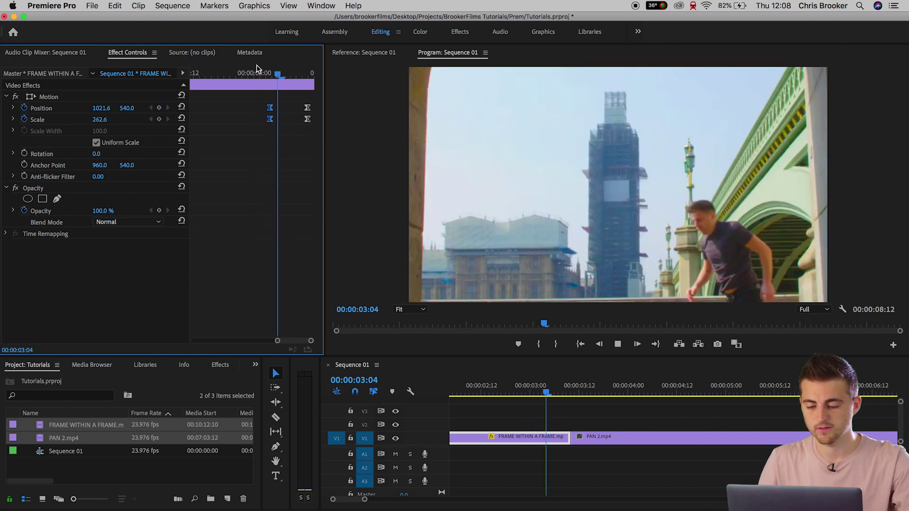
pyautogui.click(263, 70)
pyautogui.press('space')
pyautogui.press('space')
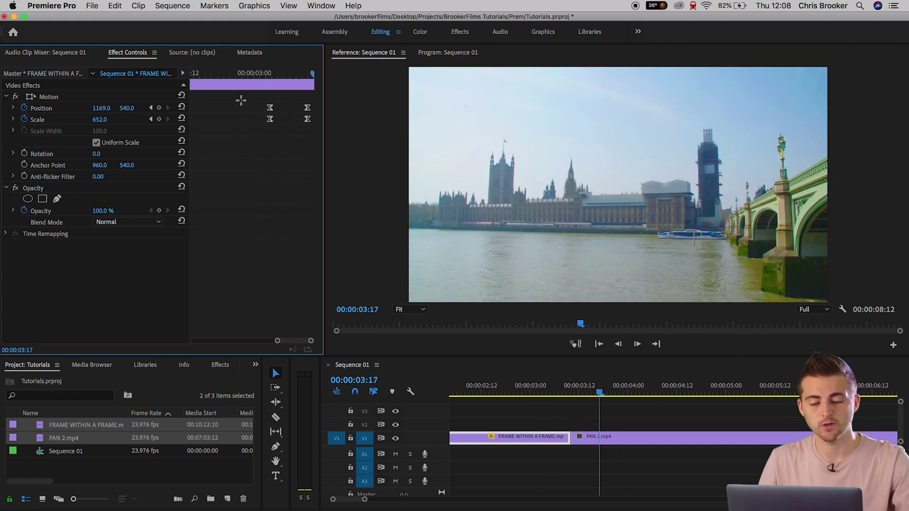
pyautogui.moveTo(309, 74); pyautogui.dragTo(310, 75)
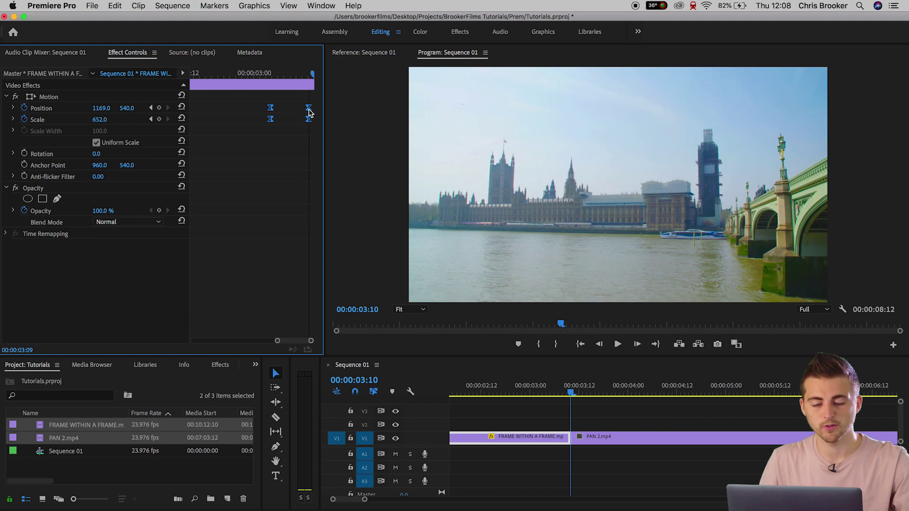
pyautogui.moveTo(304, 73); pyautogui.dragTo(290, 86)
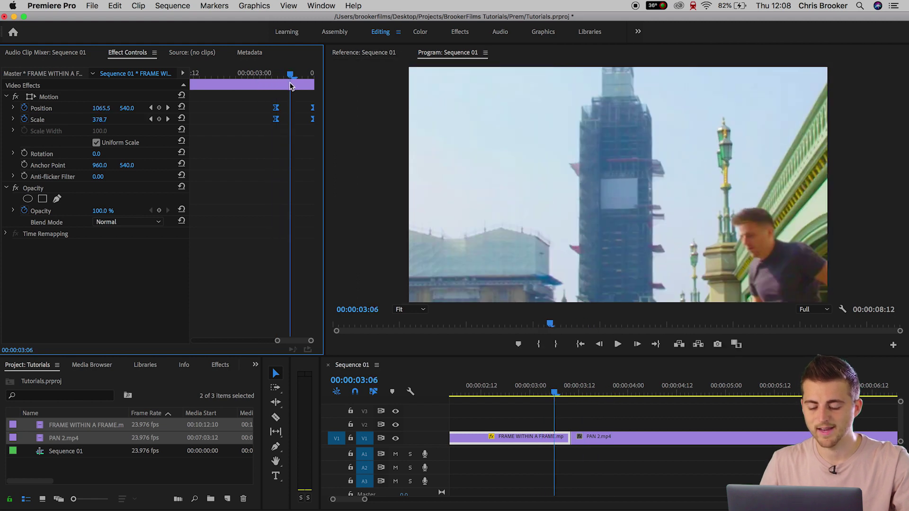
# Add Scale and Position keyframes to PAN 2.mp4 at 00:00:03:14 and set its Scale to 70 at the clip's first frame
pyautogui.click(604, 448)
pyautogui.moveTo(570, 386); pyautogui.dragTo(589, 398)
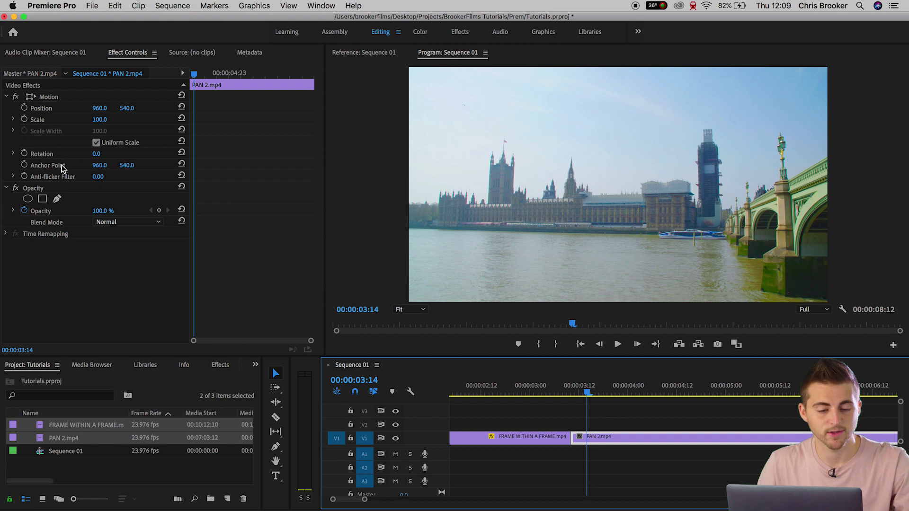
pyautogui.click(25, 120)
pyautogui.click(24, 108)
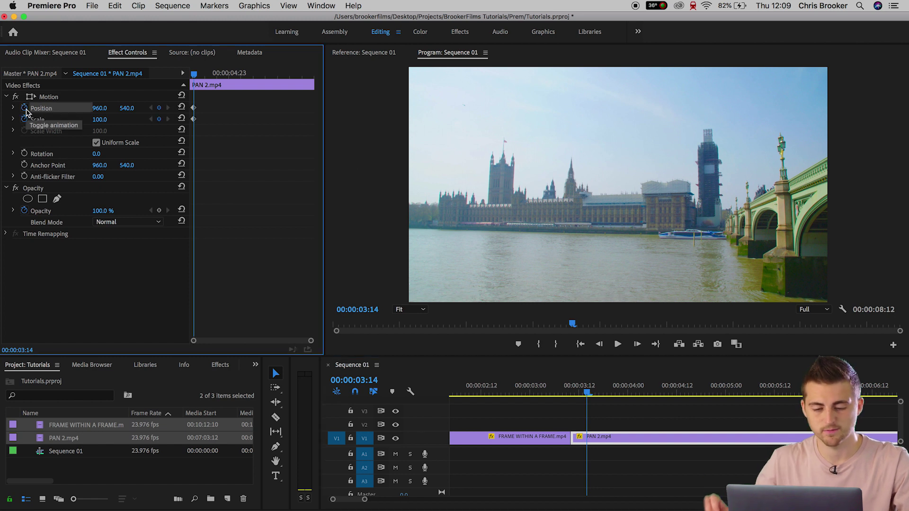
pyautogui.moveTo(194, 76); pyautogui.dragTo(182, 76)
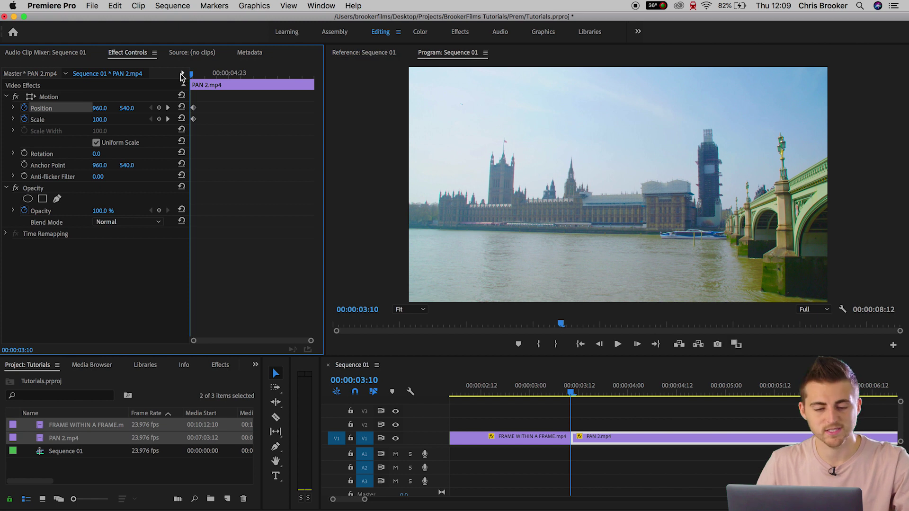
pyautogui.moveTo(112, 119)
pyautogui.mouseDown()
pyautogui.moveTo(98, 119)
pyautogui.moveTo(107, 120)
pyautogui.mouseUp()
# Play back the zoom transition across the cut between the two clips
pyautogui.moveTo(565, 388); pyautogui.dragTo(549, 387)
pyautogui.press('space')
pyautogui.press('space')
pyautogui.click(555, 387)
pyautogui.press('space')
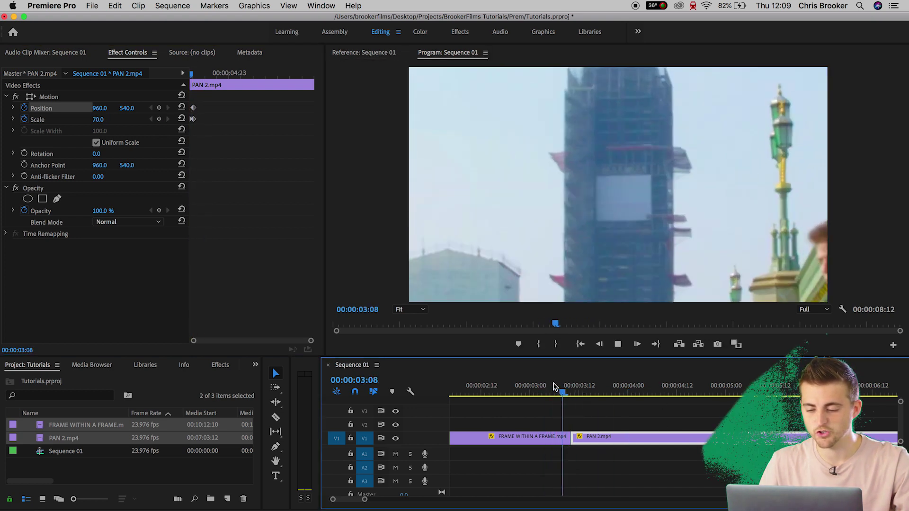
pyautogui.click(538, 386)
pyautogui.press('space')
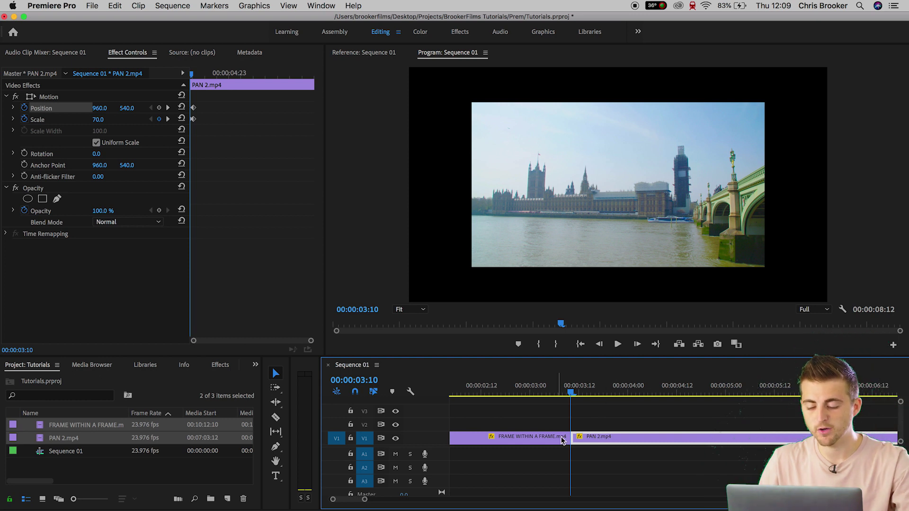
# Move PAN 2.mp4 up to track V2 and place a duplicate of it directly below on V1
pyautogui.moveTo(601, 443); pyautogui.dragTo(583, 432)
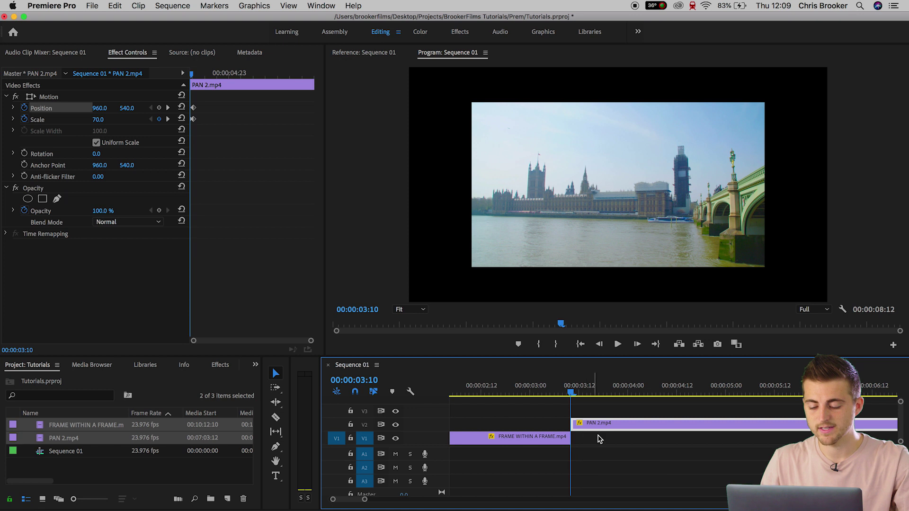
pyautogui.moveTo(610, 427); pyautogui.dragTo(610, 437)
pyautogui.click(610, 436)
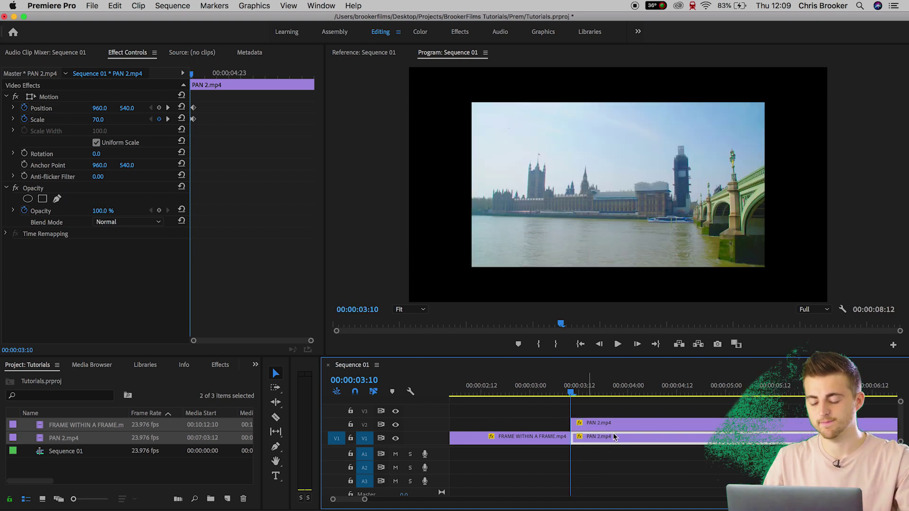
# Remove the Scale and Position keyframes from the V1 copy of PAN 2.mp4 and set its Scale to 102
pyautogui.click(24, 120)
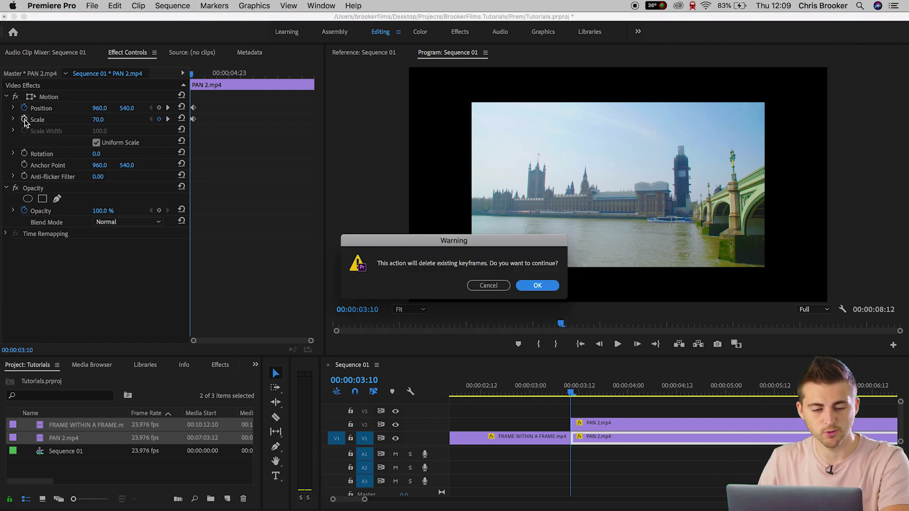
pyautogui.press('Return')
pyautogui.click(25, 109)
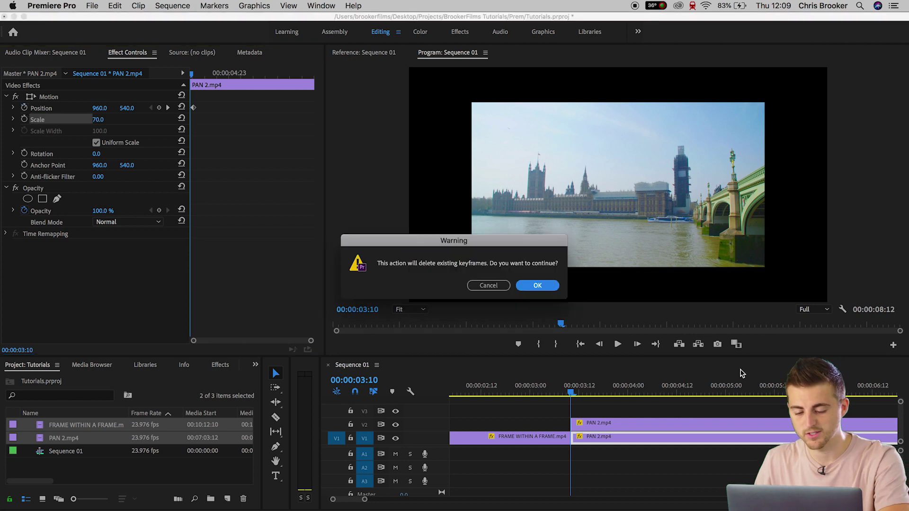
pyautogui.press('Return')
pyautogui.moveTo(108, 117); pyautogui.dragTo(124, 117)
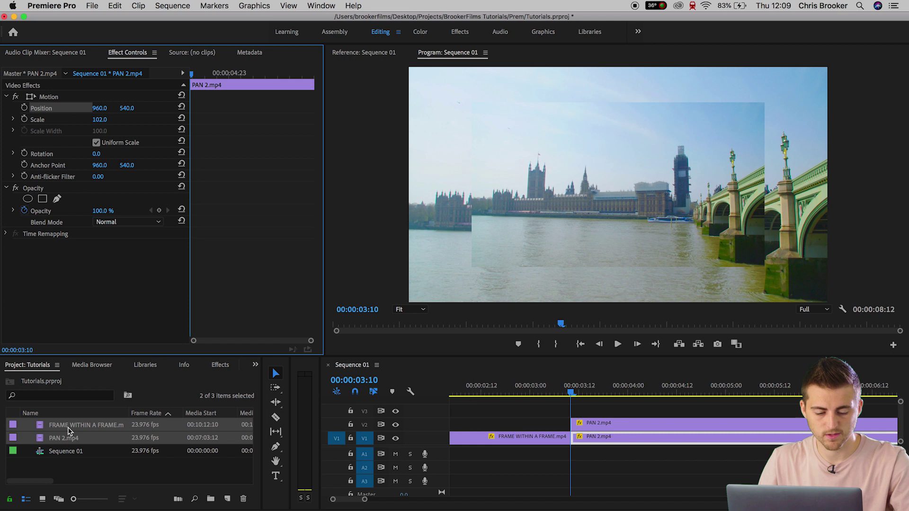
# Find the Fast Blur effect, apply it to the V1 copy of PAN 2.mp4, and enable Repeat Edge Pixels
pyautogui.click(220, 365)
pyautogui.click(46, 379)
pyautogui.write('blur')
pyautogui.scroll(-5, 79, 445)
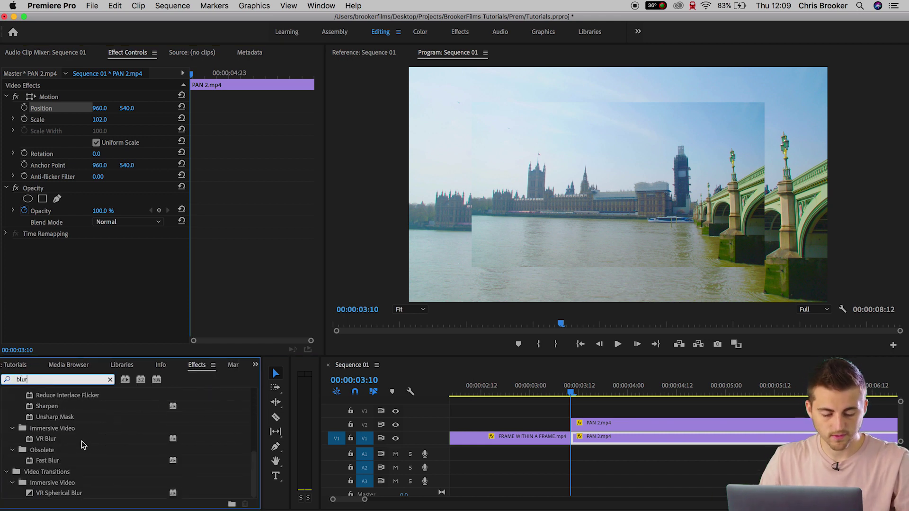
pyautogui.click(59, 464)
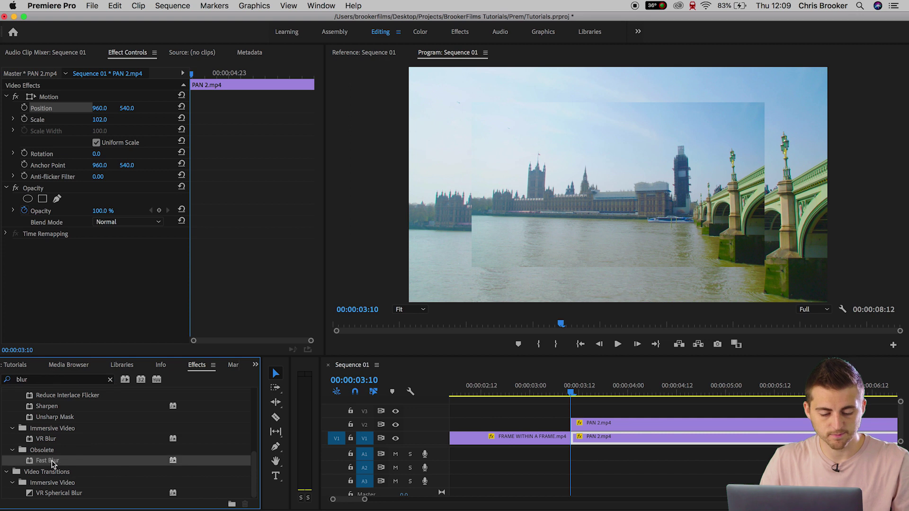
pyautogui.moveTo(638, 446); pyautogui.dragTo(637, 440)
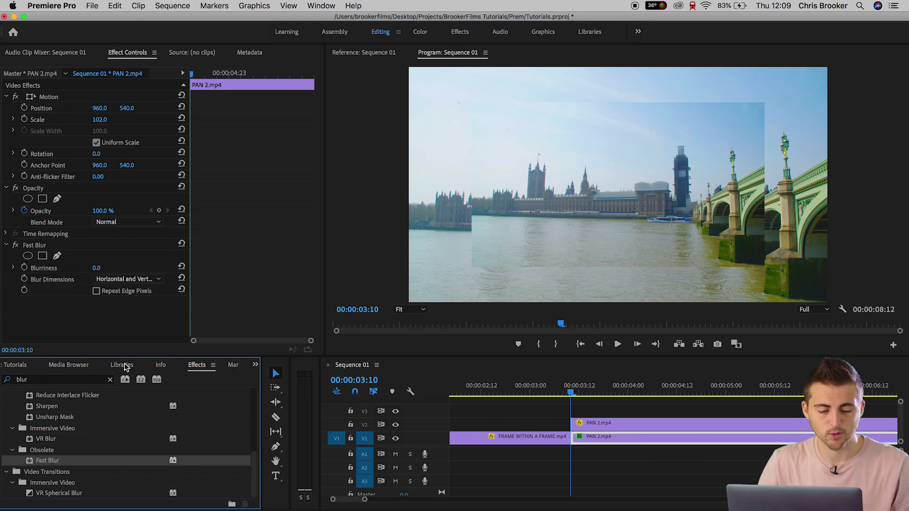
pyautogui.click(97, 292)
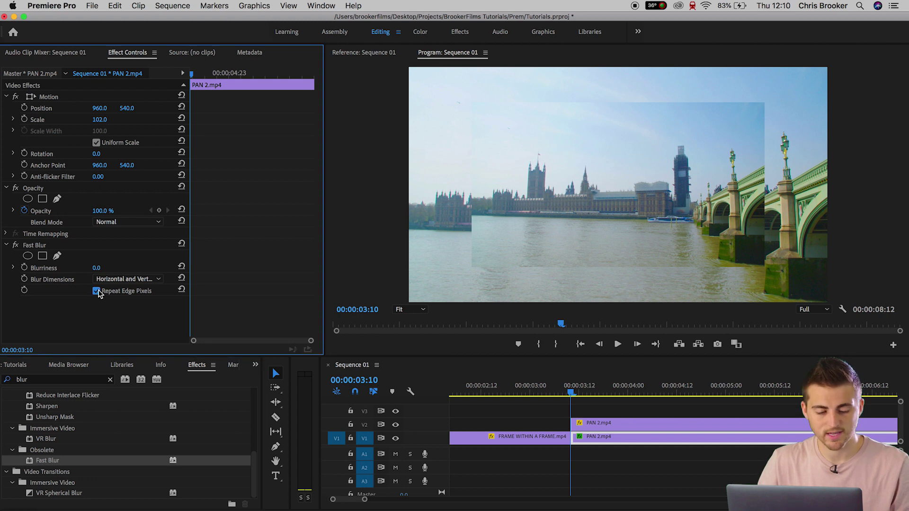
# Set the Fast Blur Blurriness of the V1 copy of PAN 2.mp4 to 26 and check the blurred edges at 00:00:03:12
pyautogui.moveTo(103, 273); pyautogui.dragTo(120, 273)
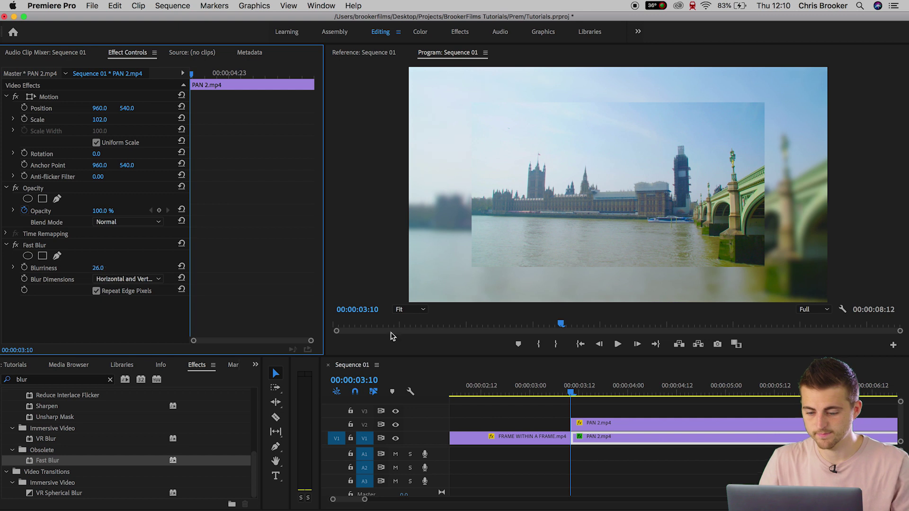
pyautogui.moveTo(573, 397)
pyautogui.mouseDown()
pyautogui.moveTo(523, 402)
pyautogui.moveTo(568, 399)
pyautogui.moveTo(539, 397)
pyautogui.moveTo(542, 389)
pyautogui.moveTo(579, 387)
pyautogui.mouseUp()
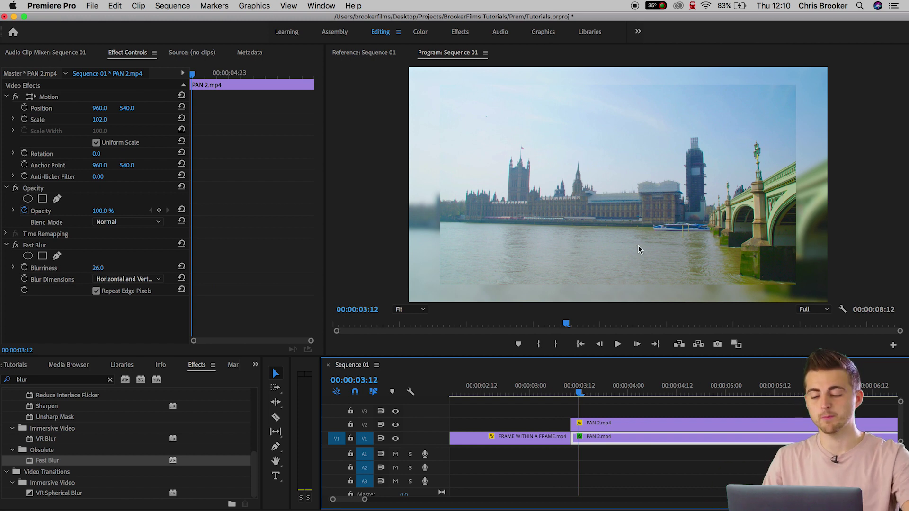
# Play back the zoom across the cut and step through the end of FRAME WITHIN A FRAME.mp4 frame by frame
pyautogui.moveTo(577, 393); pyautogui.dragTo(528, 394)
pyautogui.press('space')
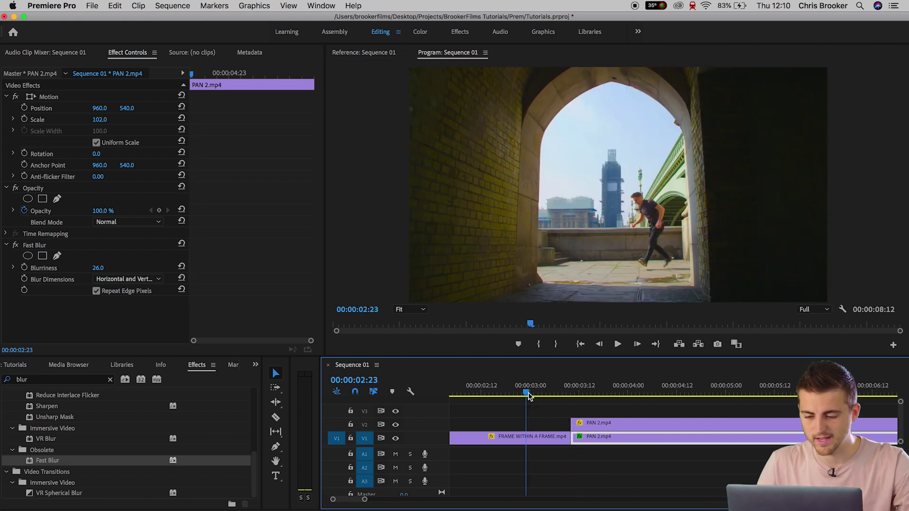
pyautogui.press('space')
pyautogui.click(536, 389)
pyautogui.press('space')
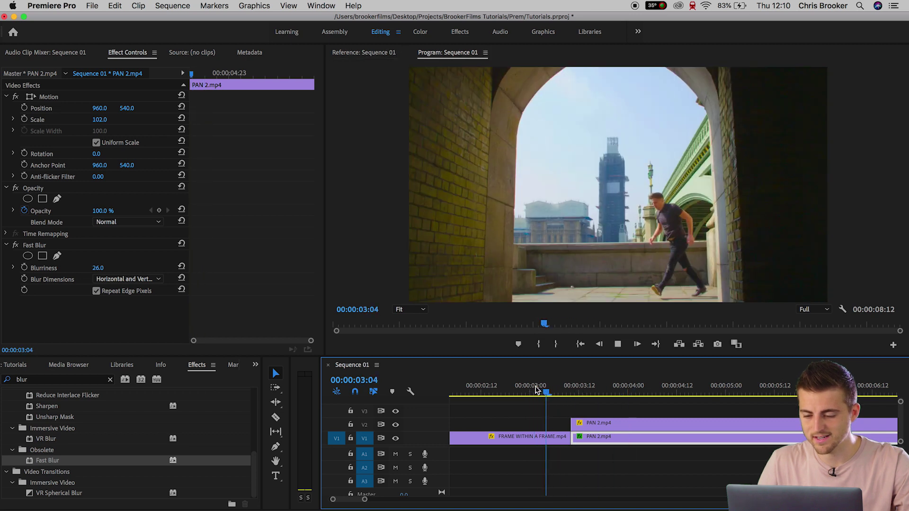
pyautogui.moveTo(534, 394); pyautogui.dragTo(528, 395)
pyautogui.press('Right')
pyautogui.press('Right')
pyautogui.press('Right')
pyautogui.press('Right')
pyautogui.press('Right')
pyautogui.press('Right')
pyautogui.press('Right')
pyautogui.press('Right')
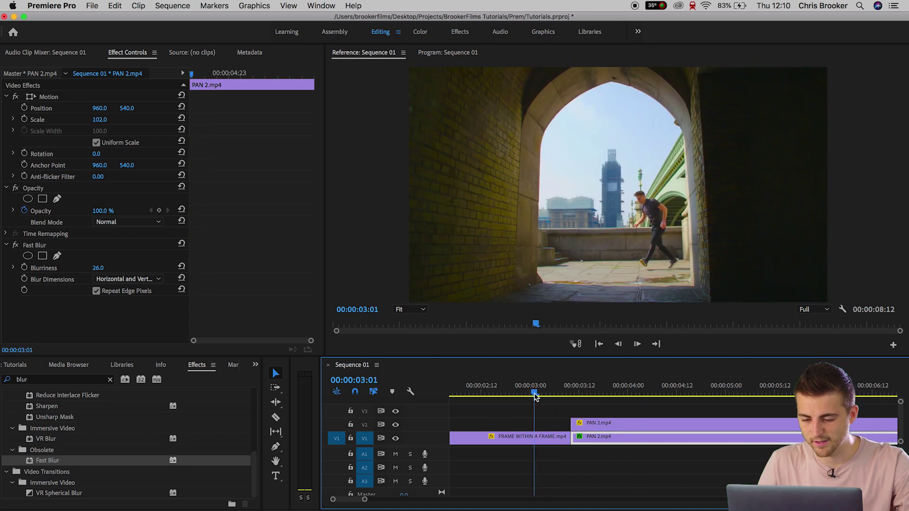
# Move the starting Position and Scale keyframes of FRAME WITHIN A FRAME.mp4 later, to about 00:00:03:05, for a faster zoom
pyautogui.click(552, 438)
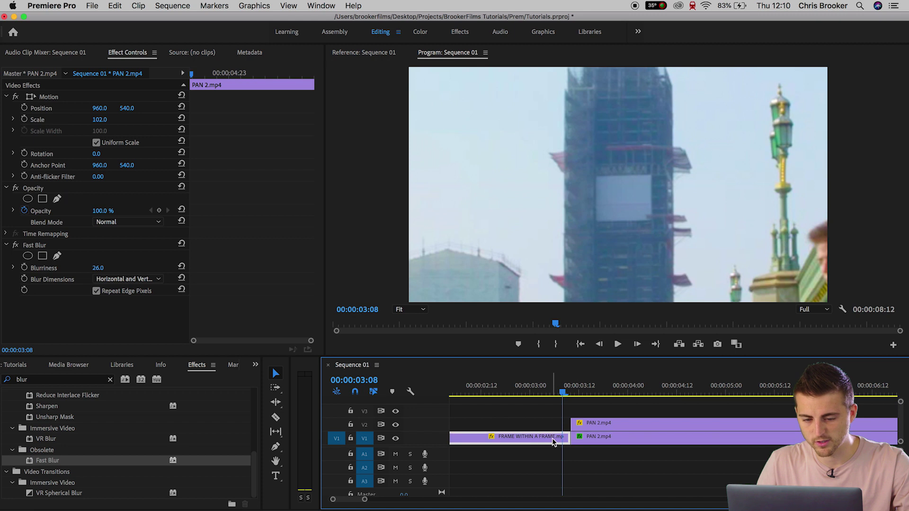
pyautogui.click(243, 166)
pyautogui.press('=')
pyautogui.moveTo(276, 120); pyautogui.dragTo(286, 120)
# Play back the shortened zoom from just before the cut through into PAN 2.mp4
pyautogui.moveTo(558, 393); pyautogui.dragTo(542, 390)
pyautogui.press('space')
pyautogui.click(543, 393)
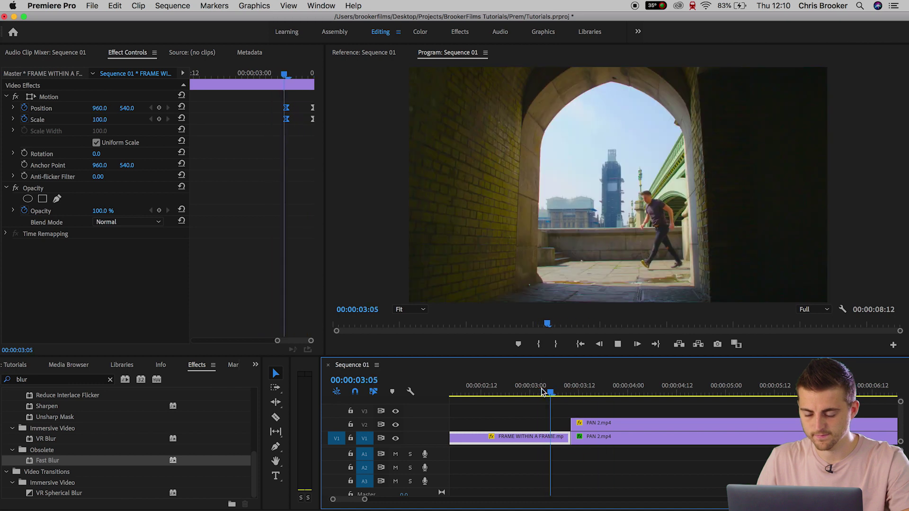
pyautogui.click(524, 394)
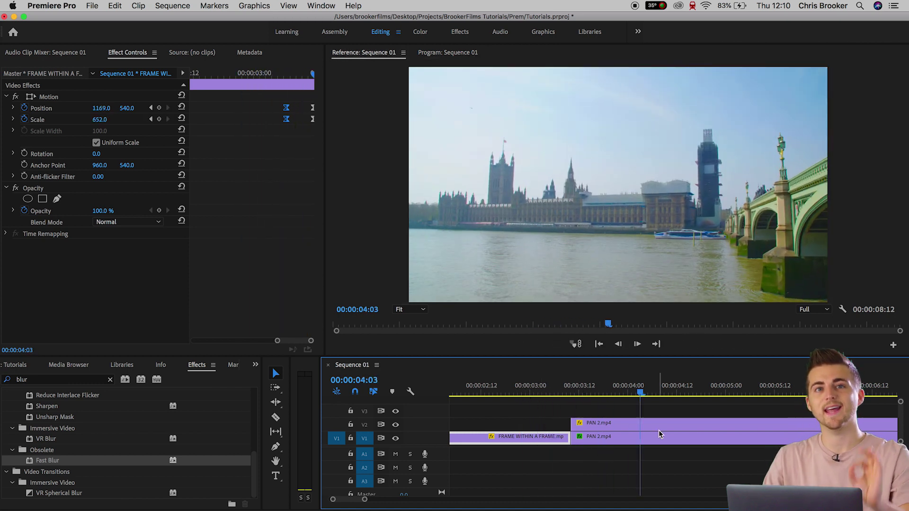
# Nest the two stacked PAN 2.mp4 clips into a sequence named "Video 2 - Transition Out"
pyautogui.moveTo(600, 408); pyautogui.dragTo(638, 462)
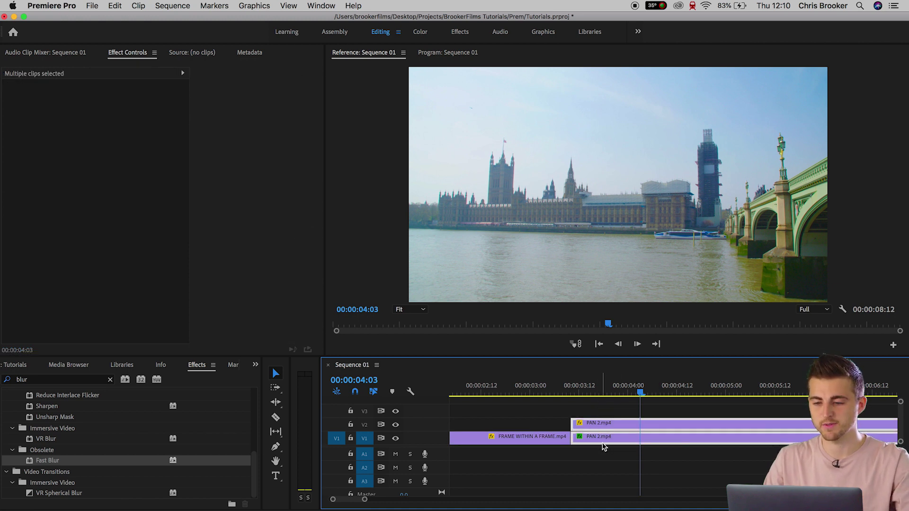
pyautogui.rightClick(621, 441)
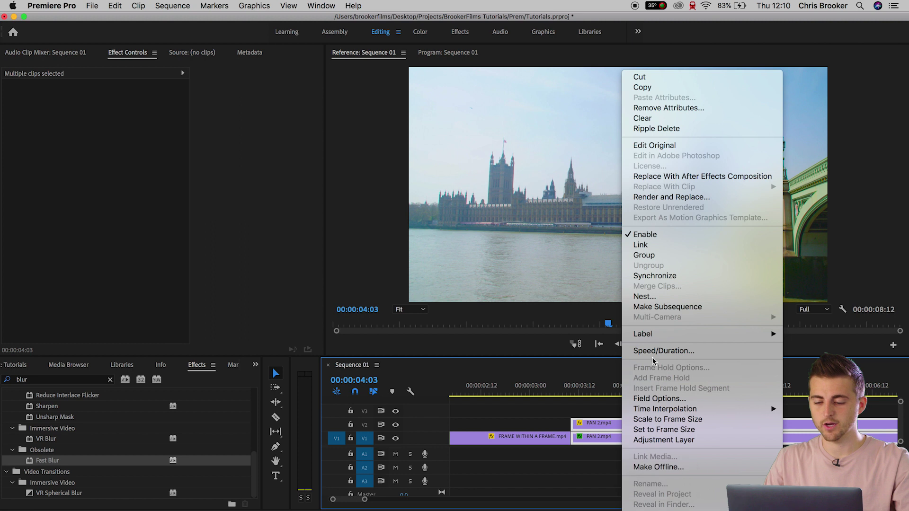
pyautogui.click(656, 299)
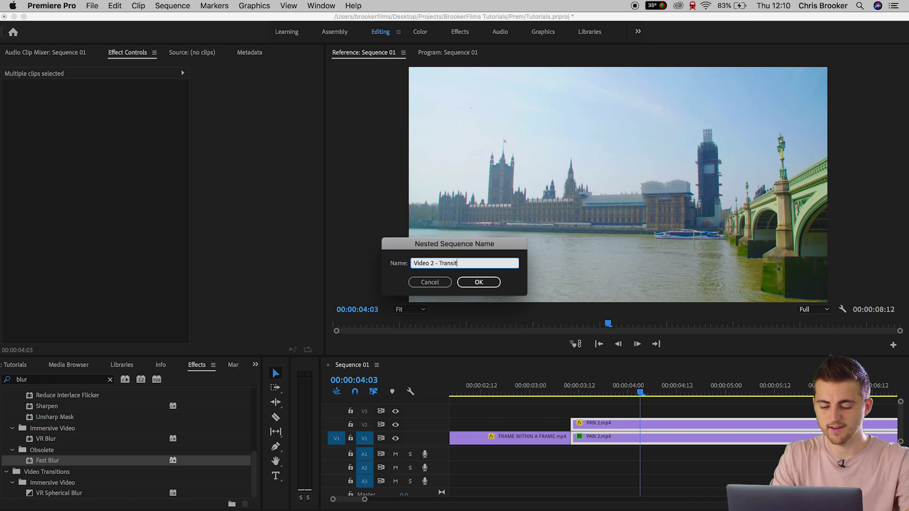
pyautogui.press('Return')
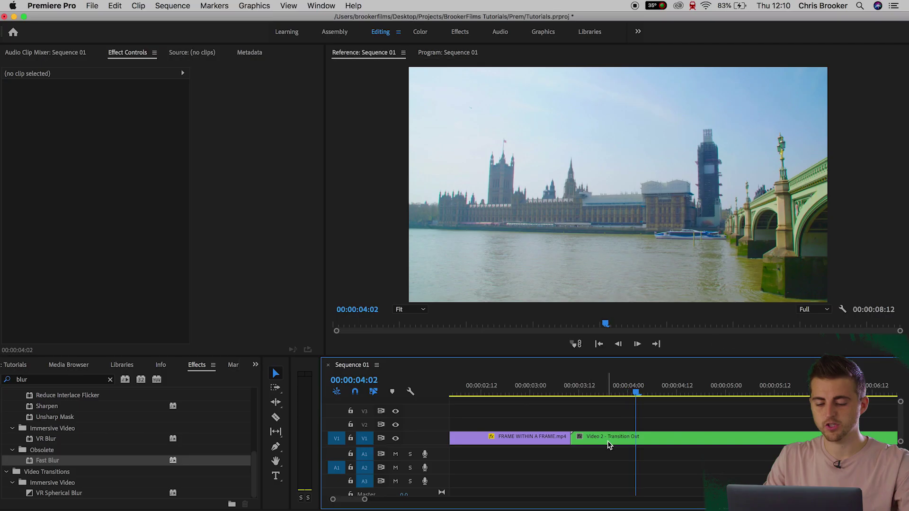
# Move the Video 2 - Transition Out nest to V2, overlapping the end of FRAME WITHIN A FRAME.mp4 by three frames
pyautogui.moveTo(607, 441); pyautogui.dragTo(593, 430)
pyautogui.click(560, 387)
pyautogui.press('Right')
pyautogui.press('Right')
pyautogui.press('Right')
pyautogui.press('=')
pyautogui.press('=')
pyautogui.moveTo(622, 392); pyautogui.dragTo(595, 394)
pyautogui.press('space')
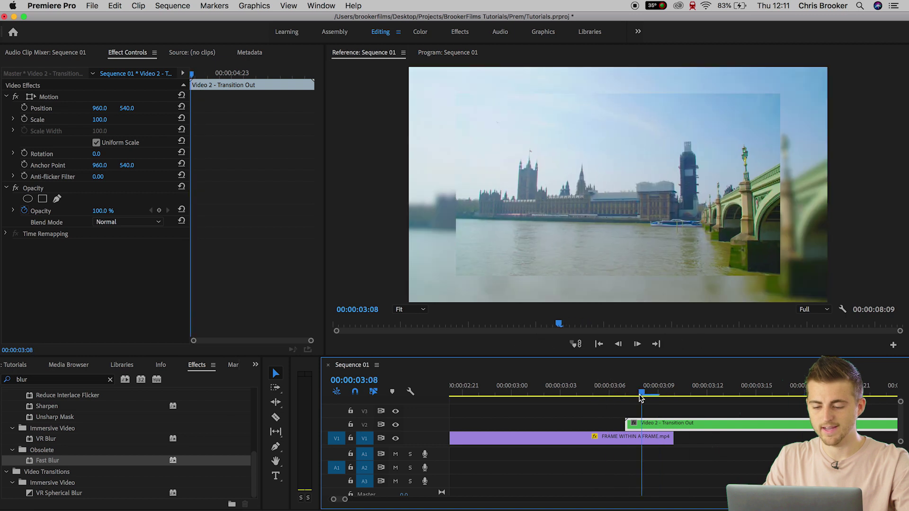
# Keyframe the nest's Opacity to fade in from its first frame to 100% at 00:00:03:09, and play back the fade
pyautogui.click(611, 395)
pyautogui.press('Right')
pyautogui.press('Right')
pyautogui.press('Right')
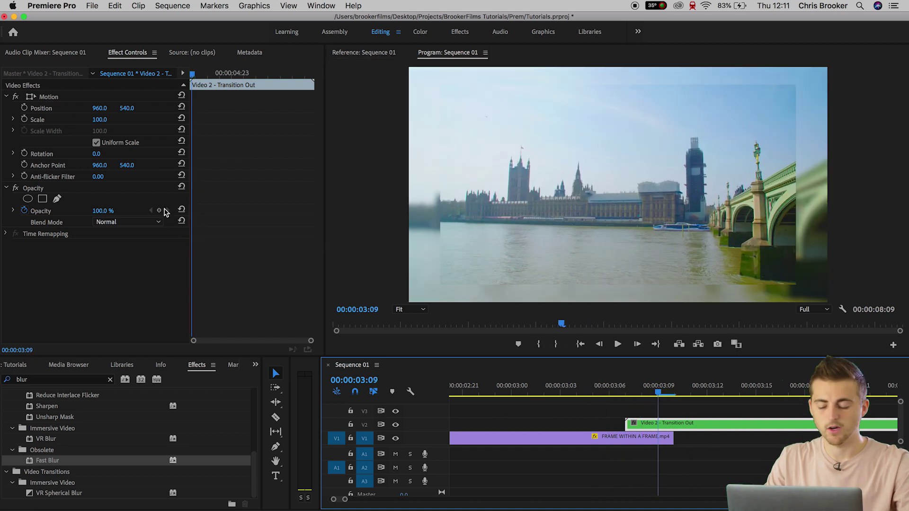
pyautogui.click(160, 210)
pyautogui.moveTo(657, 390); pyautogui.dragTo(625, 391)
pyautogui.moveTo(105, 211); pyautogui.dragTo(57, 211)
pyautogui.moveTo(626, 383); pyautogui.dragTo(574, 399)
pyautogui.press('space')
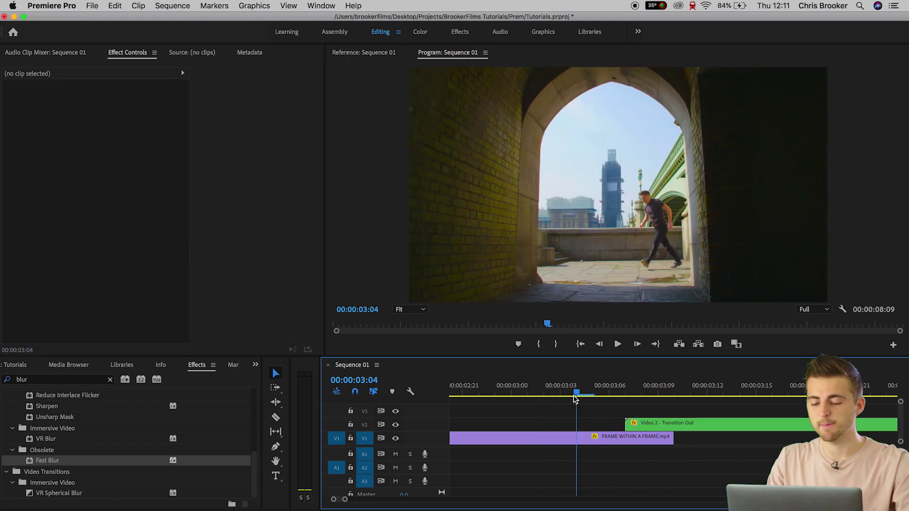
# Nest FRAME WITHIN A FRAME.mp4 and Video 2 - Transition Out together into a sequence named "Transition"
pyautogui.moveTo(675, 412); pyautogui.dragTo(476, 467)
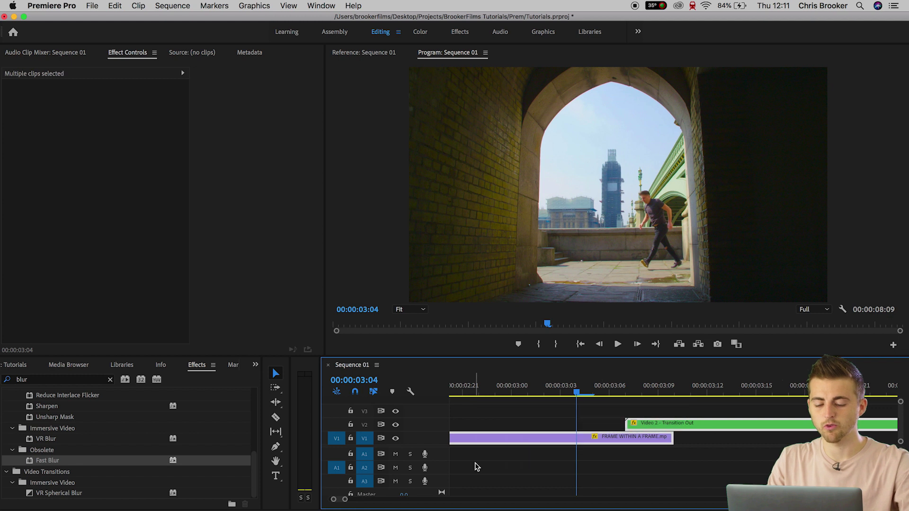
pyautogui.rightClick(513, 440)
pyautogui.click(545, 297)
pyautogui.write('Transition')
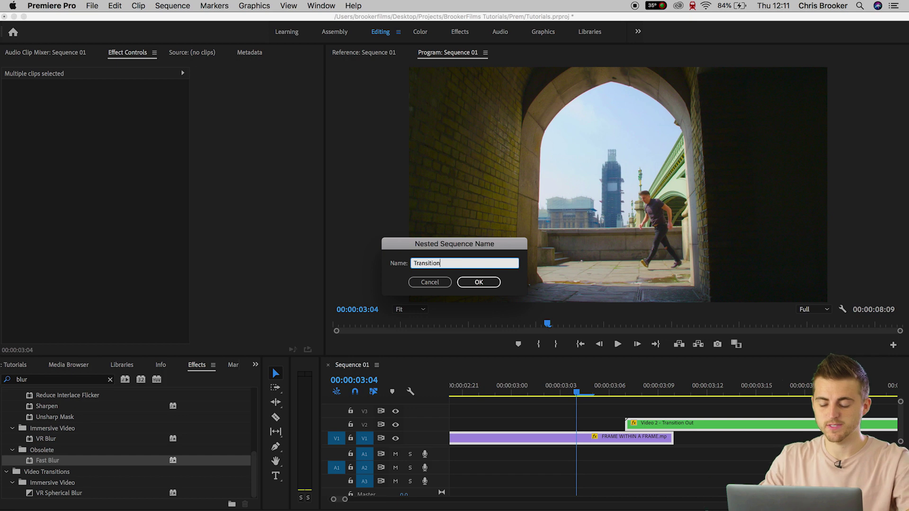
pyautogui.press('Return')
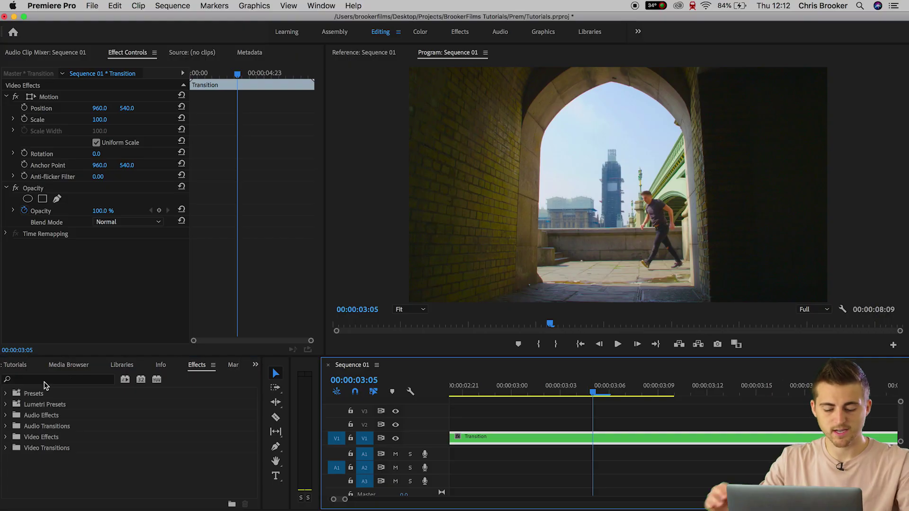
# Search the effects for "blur" and apply Directional Blur to the Transition nest
pyautogui.click(43, 380)
pyautogui.write('blur')
pyautogui.scroll(-5, 102, 445)
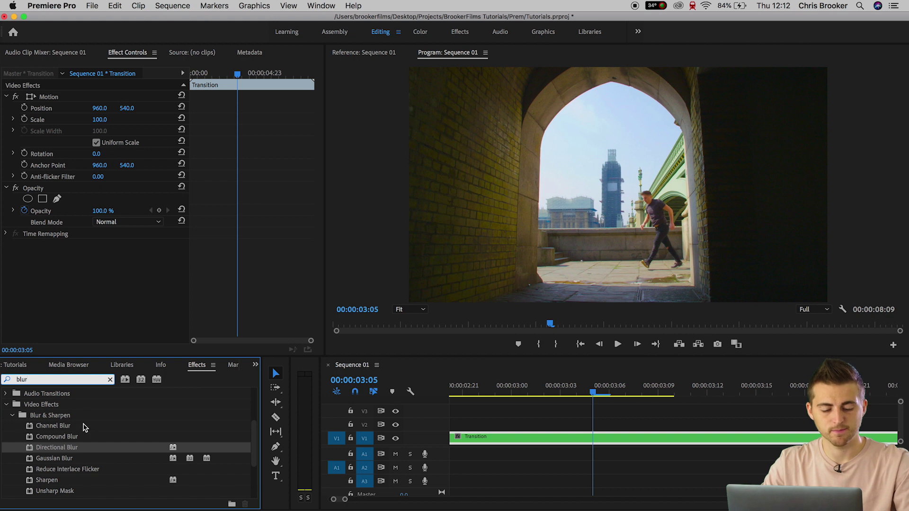
pyautogui.moveTo(59, 448); pyautogui.dragTo(571, 448)
# At 00:00:03:08, set the Directional Blur's Blur Length to 102 and its Direction to 0°
pyautogui.moveTo(600, 392); pyautogui.dragTo(641, 399)
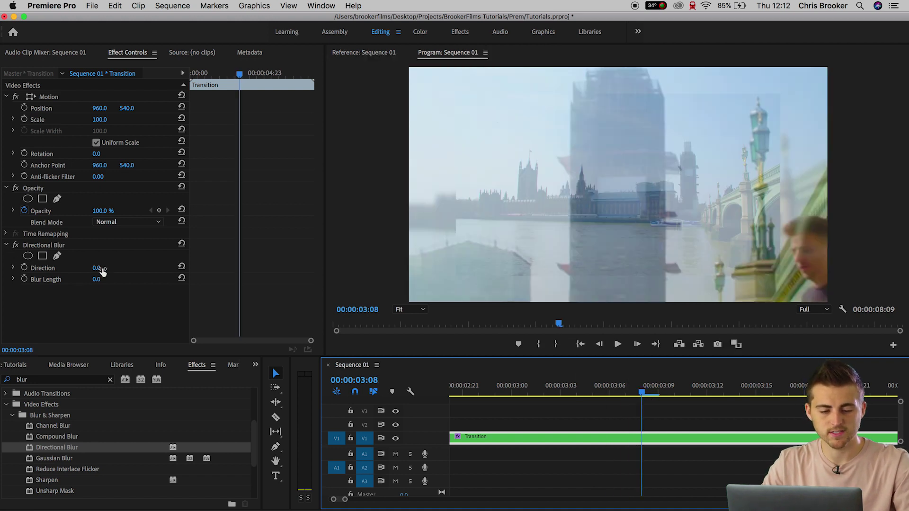
pyautogui.moveTo(97, 279); pyautogui.dragTo(1, 268)
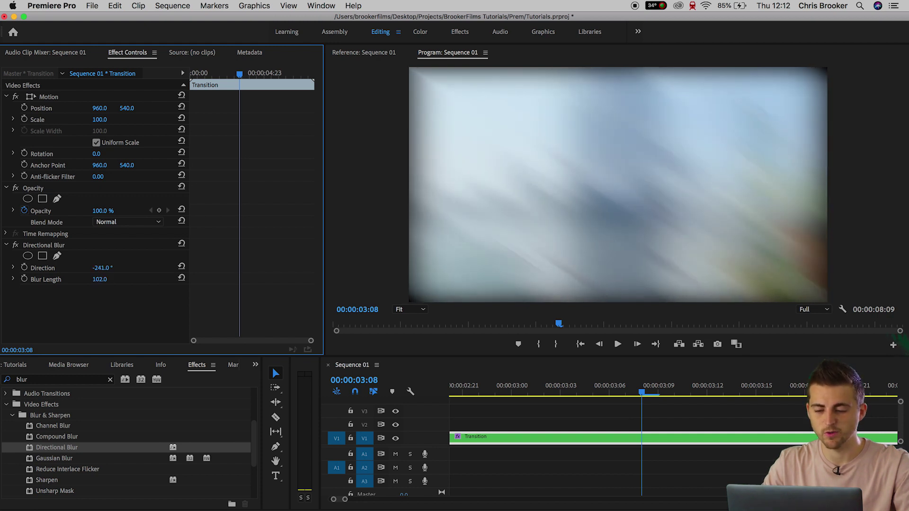
pyautogui.press('Return')
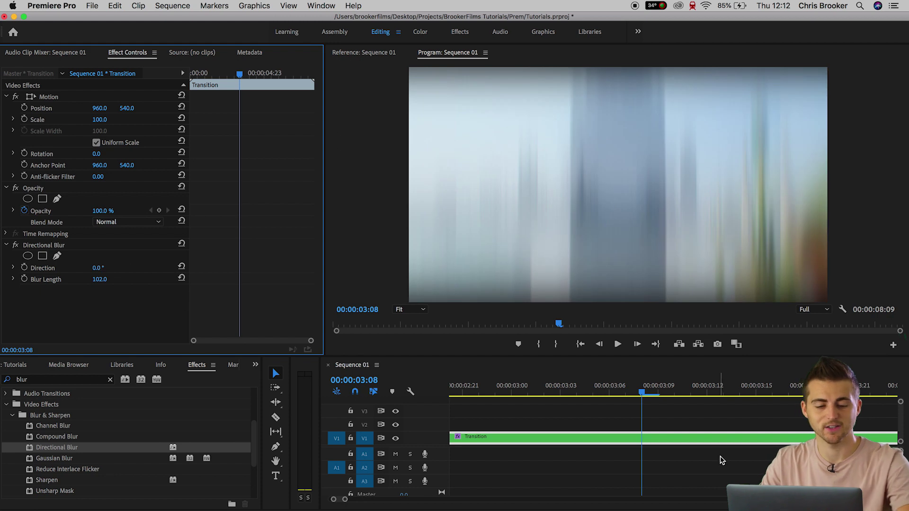
# Temporarily disable Directional Blur and add Blur Length keyframes of 0 at 00:00:03:06 and 00:00:03:12
pyautogui.moveTo(643, 393); pyautogui.dragTo(509, 358)
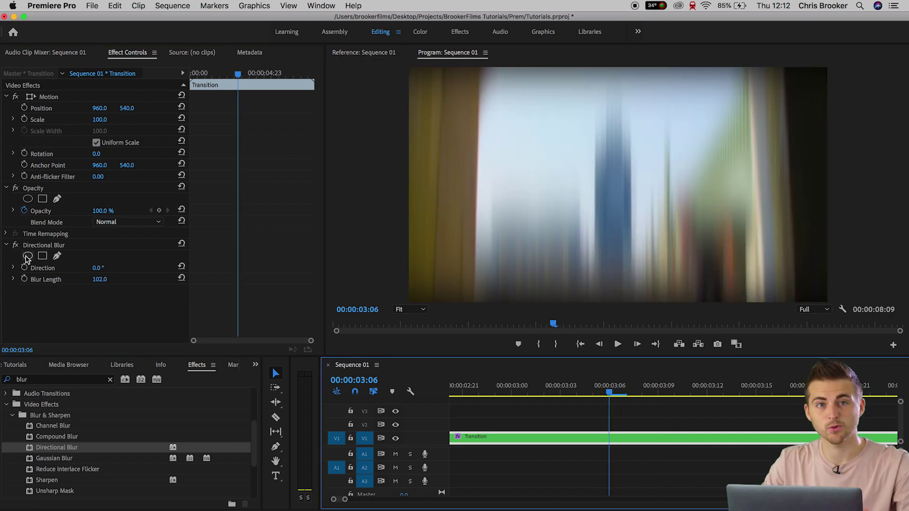
pyautogui.click(15, 245)
pyautogui.moveTo(606, 394)
pyautogui.mouseDown()
pyautogui.moveTo(566, 393)
pyautogui.moveTo(605, 398)
pyautogui.mouseUp()
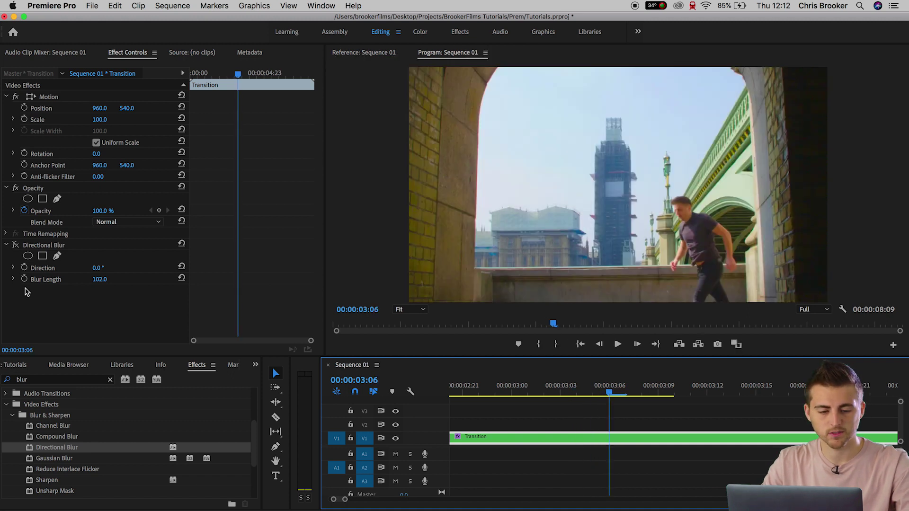
pyautogui.click(25, 280)
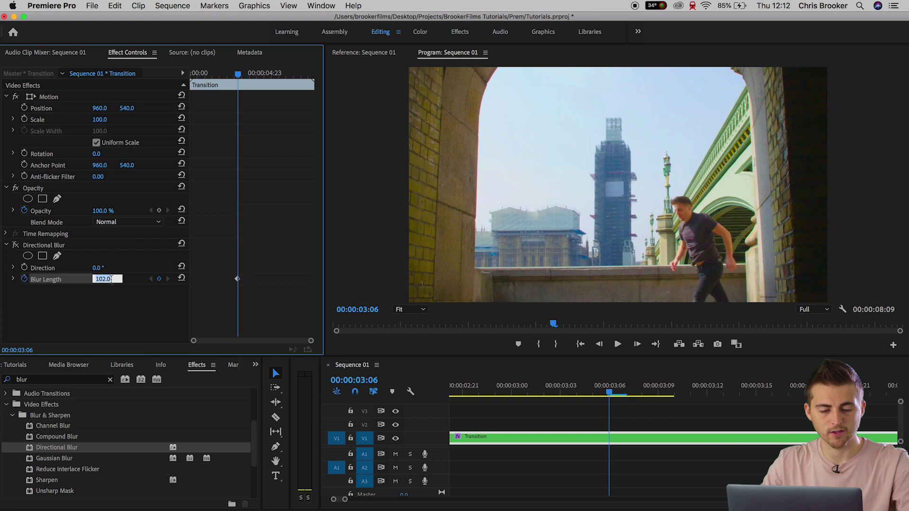
pyautogui.write('0')
pyautogui.press('Return')
pyautogui.moveTo(624, 401); pyautogui.dragTo(703, 388)
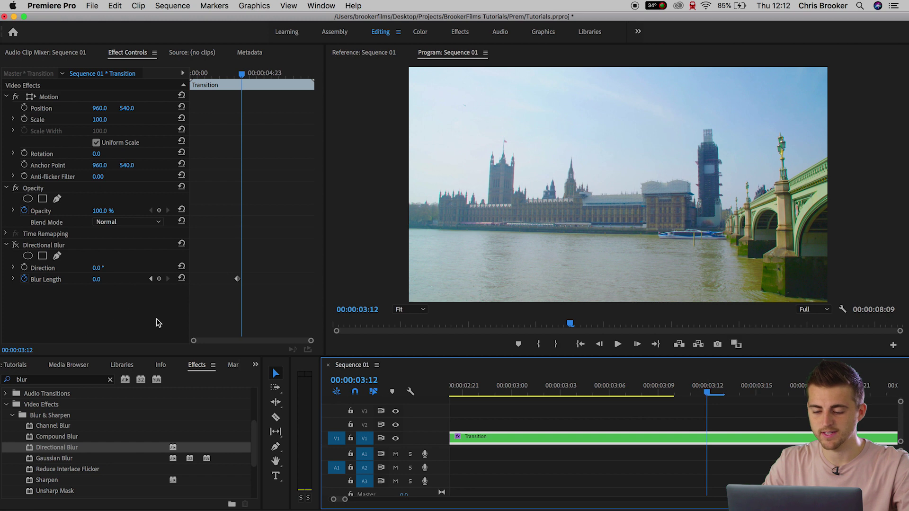
pyautogui.click(159, 279)
pyautogui.scroll(4, 261, 302)
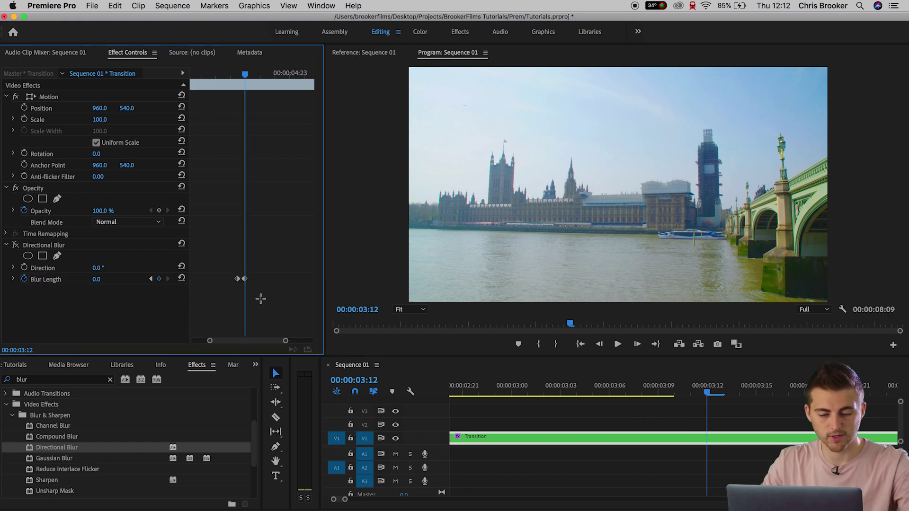
# Add a Blur Length keyframe of 109 at 00:00:03:09, midway between the two zero keyframes, with Directional Blur enabled
pyautogui.moveTo(254, 78); pyautogui.dragTo(222, 85)
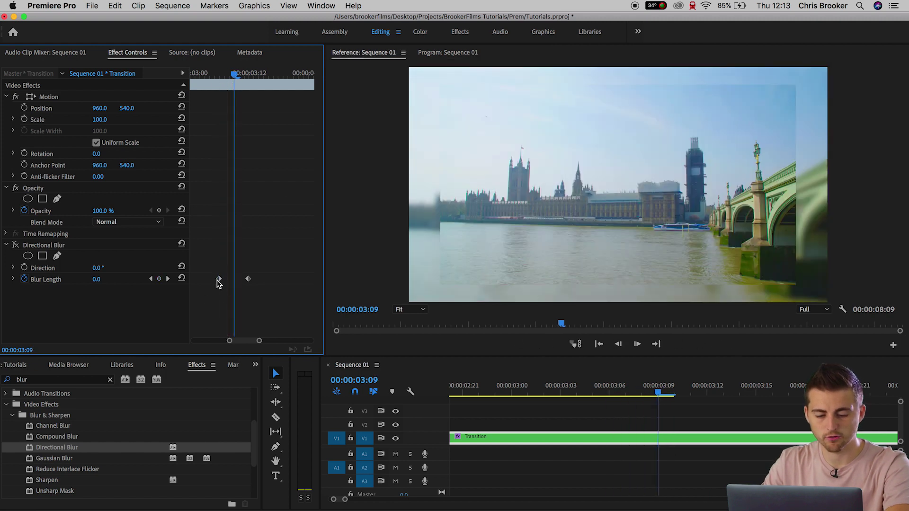
pyautogui.click(280, 271)
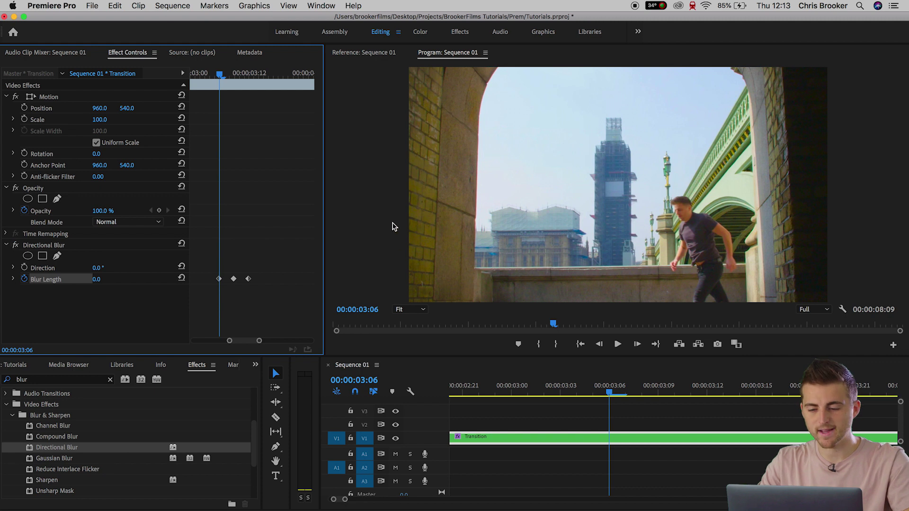
# Play back the transition with the directional blur several times and inspect the frame at 00:00:03:09
pyautogui.press('space')
pyautogui.click(199, 71)
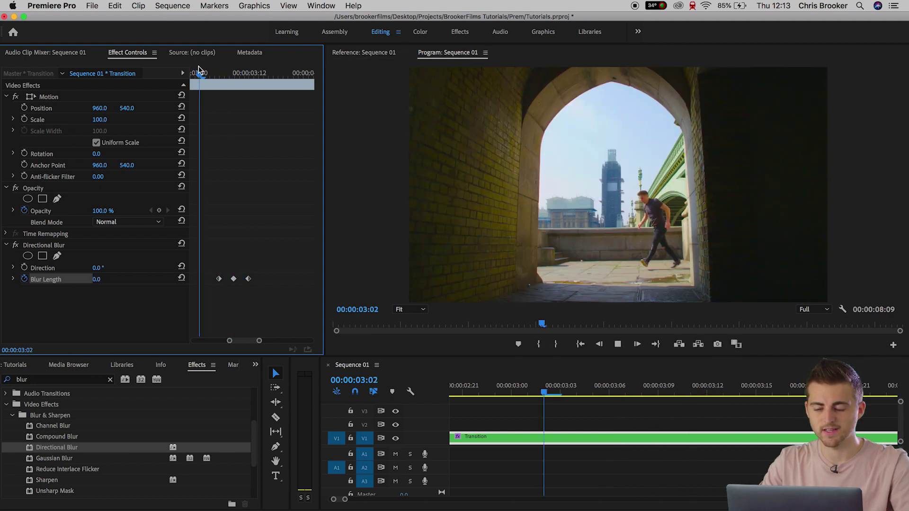
pyautogui.click(196, 71)
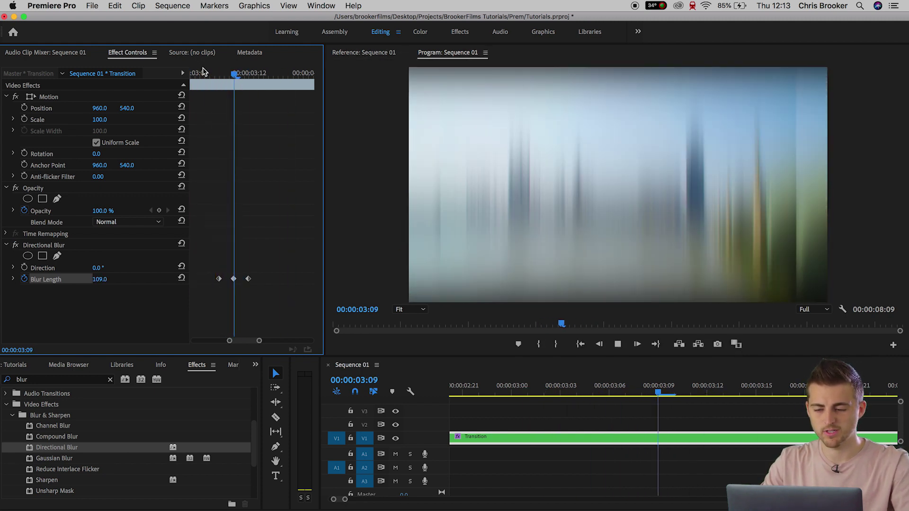
pyautogui.click(201, 73)
pyautogui.moveTo(201, 73); pyautogui.dragTo(236, 77)
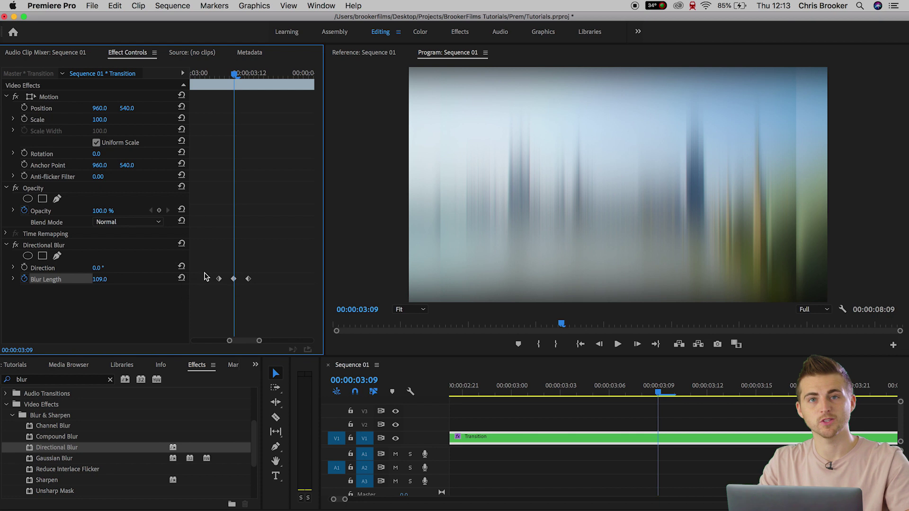
# Lower the Blur Length of the middle keyframe at 00:00:03:09 and play back the transition with the subtler blur
pyautogui.moveTo(95, 284)
pyautogui.mouseDown()
pyautogui.moveTo(54, 284)
pyautogui.moveTo(108, 280)
pyautogui.mouseUp()
pyautogui.moveTo(233, 74); pyautogui.dragTo(213, 72)
pyautogui.press('space')
pyautogui.click(213, 73)
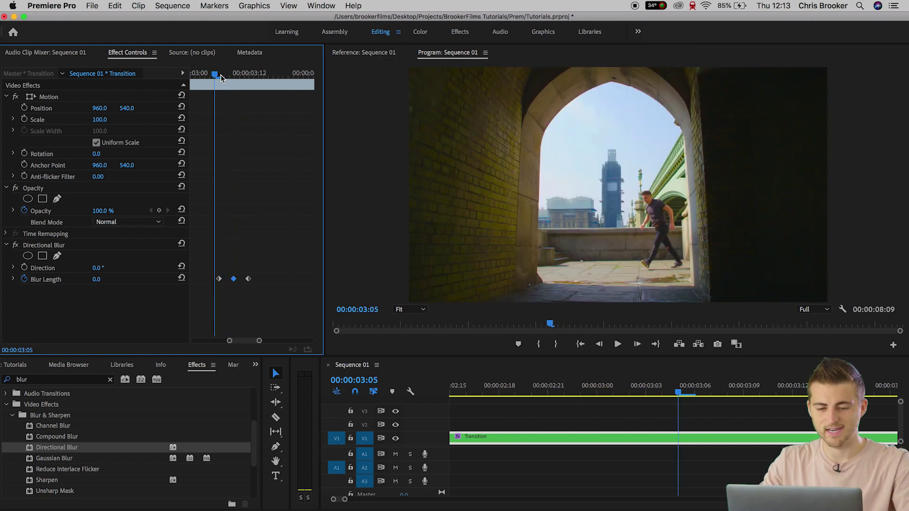
pyautogui.press('-')
pyautogui.press('-')
pyautogui.moveTo(238, 74); pyautogui.dragTo(210, 74)
pyautogui.press('space')
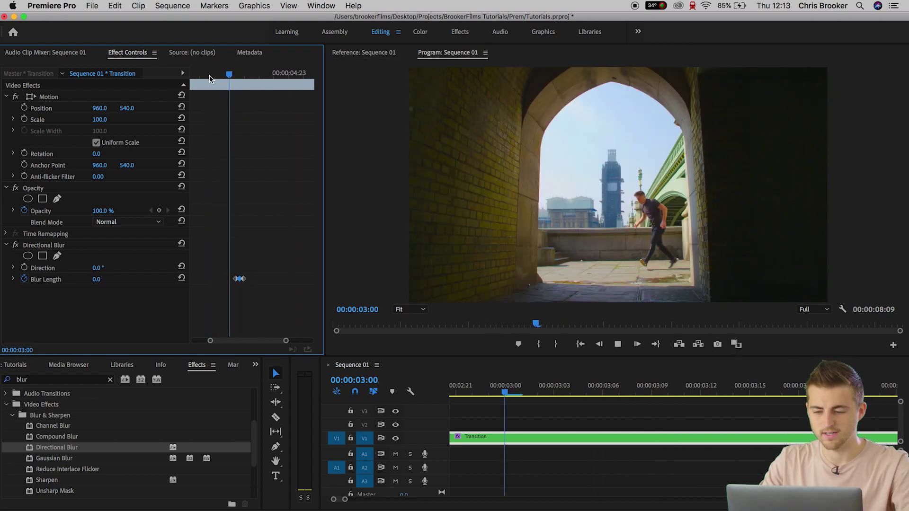
pyautogui.click(226, 74)
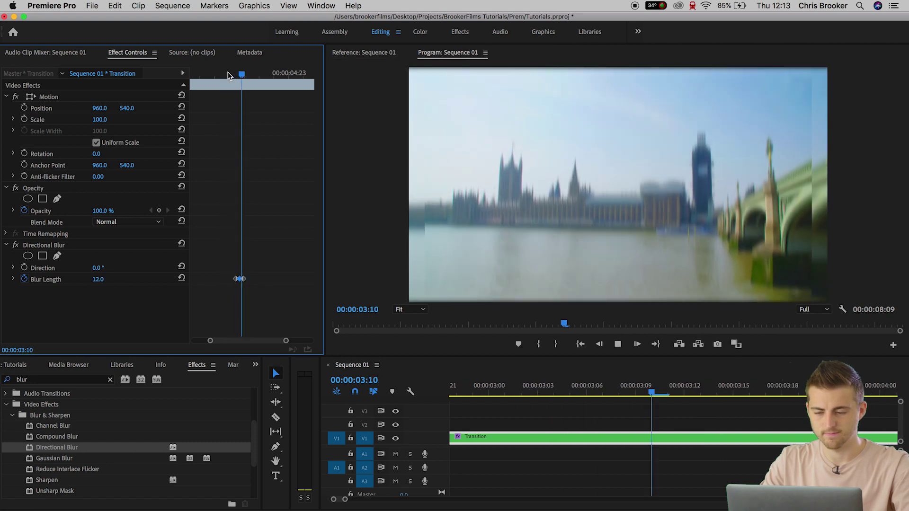
# Review the subtler blur once more and open the upper PAN 2.mp4 clip's settings inside the nested Video 2 - Transition Out sequence
pyautogui.click(228, 72)
pyautogui.click(226, 72)
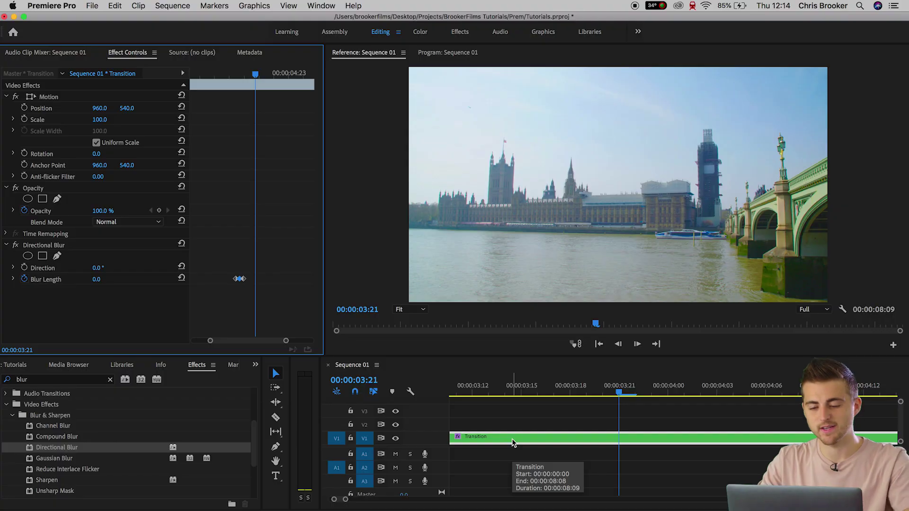
pyautogui.doubleClick(513, 443)
pyautogui.click(661, 426)
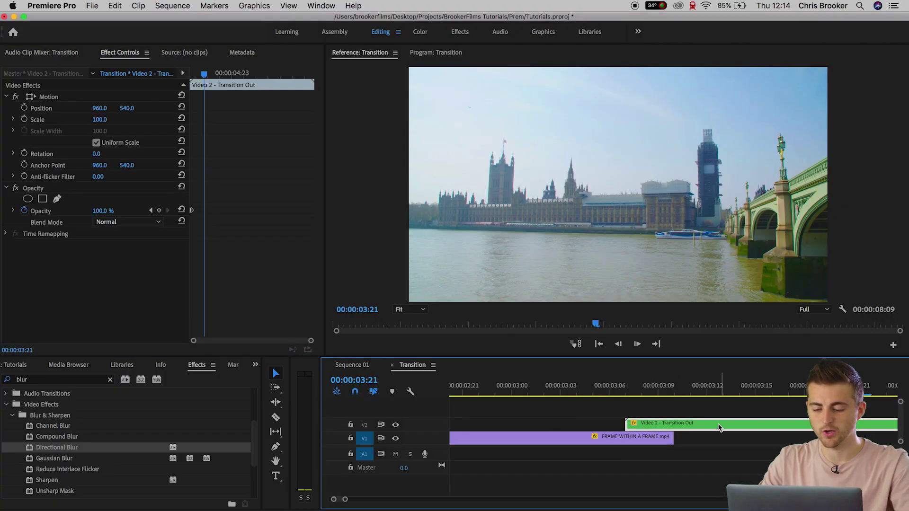
pyautogui.doubleClick(682, 425)
pyautogui.click(507, 426)
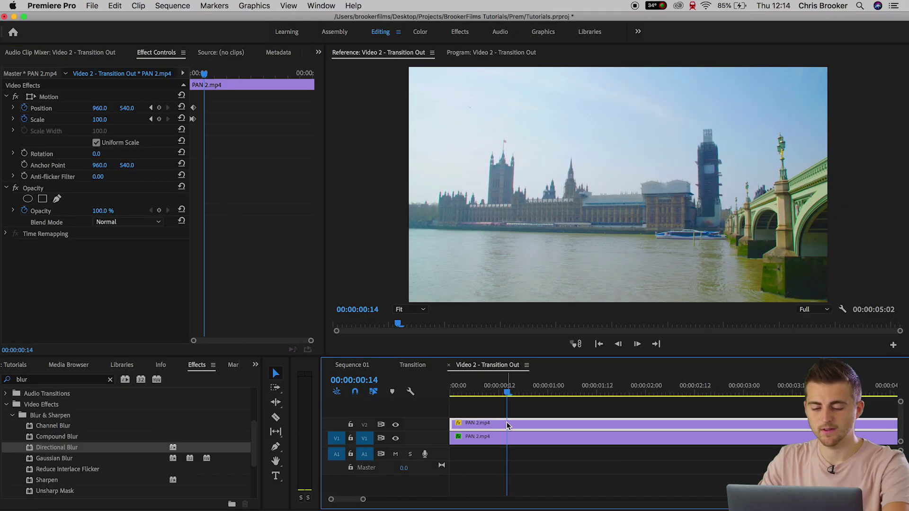
# Add Scale keyframes of 113 at 00:00:00:07 and 100 at 00:00:00:11 to the upper PAN 2.mp4 clip
pyautogui.moveTo(205, 74)
pyautogui.mouseDown()
pyautogui.moveTo(186, 76)
pyautogui.moveTo(220, 75)
pyautogui.mouseUp()
pyautogui.press('=')
pyautogui.press('=')
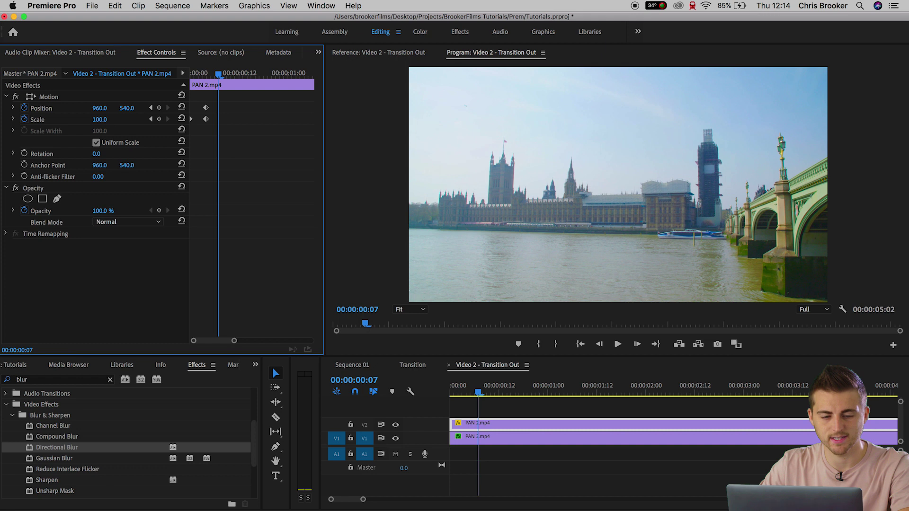
pyautogui.moveTo(99, 120); pyautogui.dragTo(111, 119)
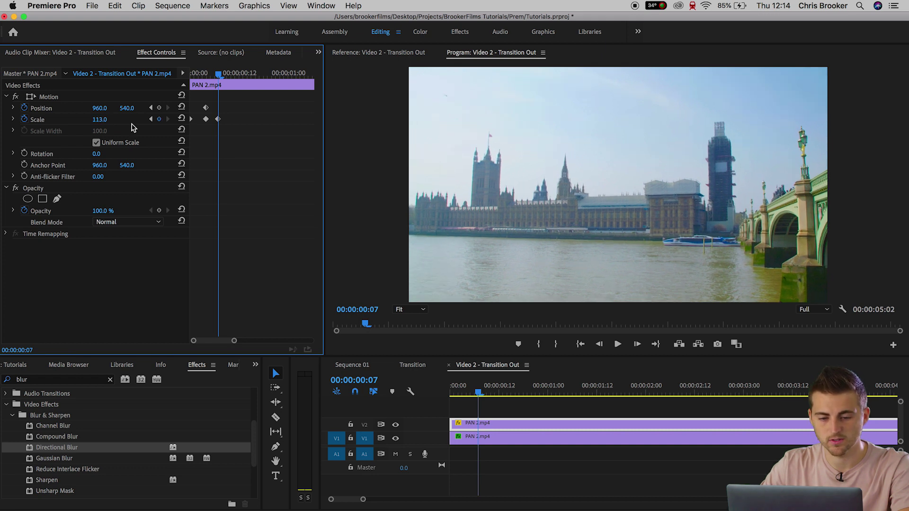
pyautogui.moveTo(216, 73); pyautogui.dragTo(235, 76)
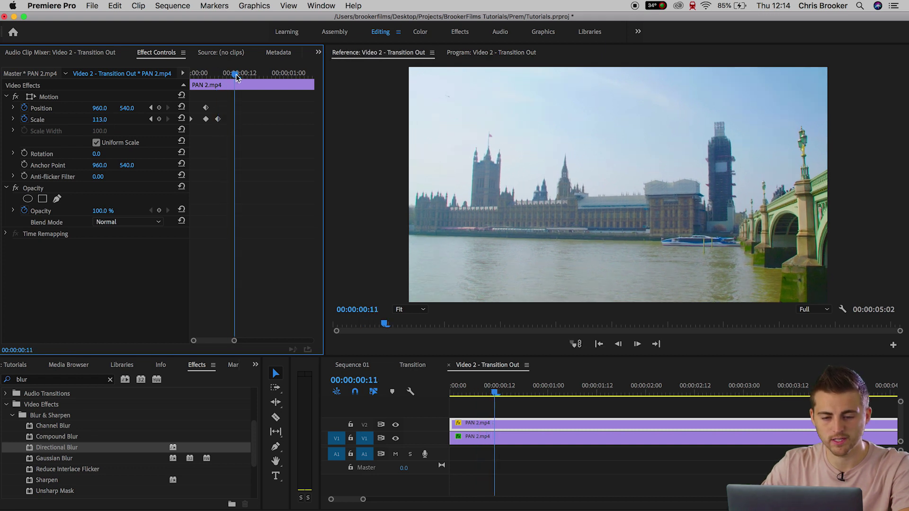
pyautogui.write('100')
pyautogui.press('Return')
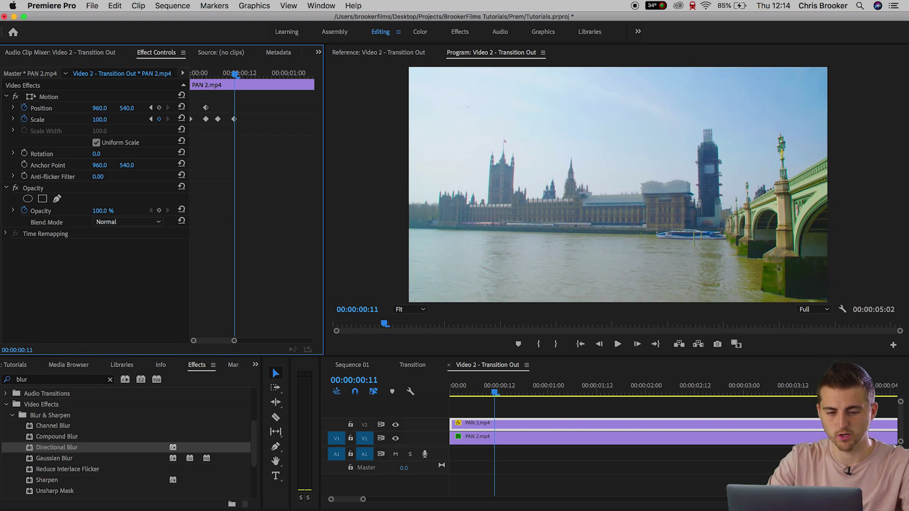
# Play back the new scale overshoot from the start of the nested sequence and return to its first frame
pyautogui.moveTo(499, 395); pyautogui.dragTo(421, 391)
pyautogui.press('space')
pyautogui.press('space')
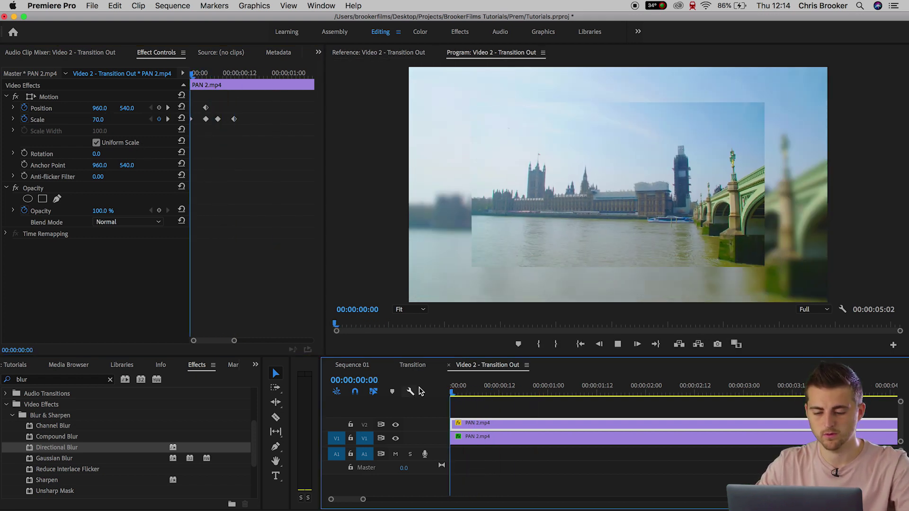
pyautogui.moveTo(222, 76); pyautogui.dragTo(172, 81)
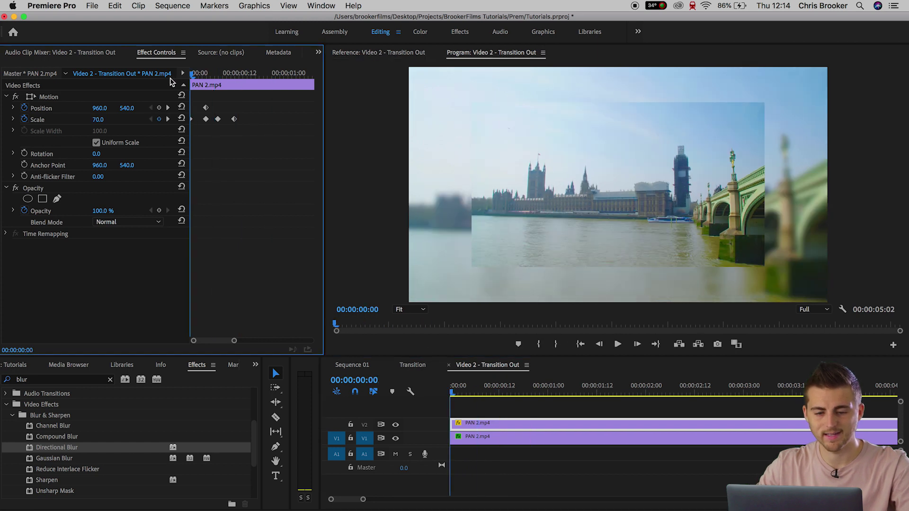
# Move the last two Scale keyframes earlier, to about 00:00:00:05 and 00:00:00:08, and replay the tighter scale overshoot
pyautogui.press('=')
pyautogui.press('=')
pyautogui.press('-')
pyautogui.moveTo(246, 119)
pyautogui.mouseDown()
pyautogui.moveTo(236, 120)
pyautogui.moveTo(254, 120)
pyautogui.mouseUp()
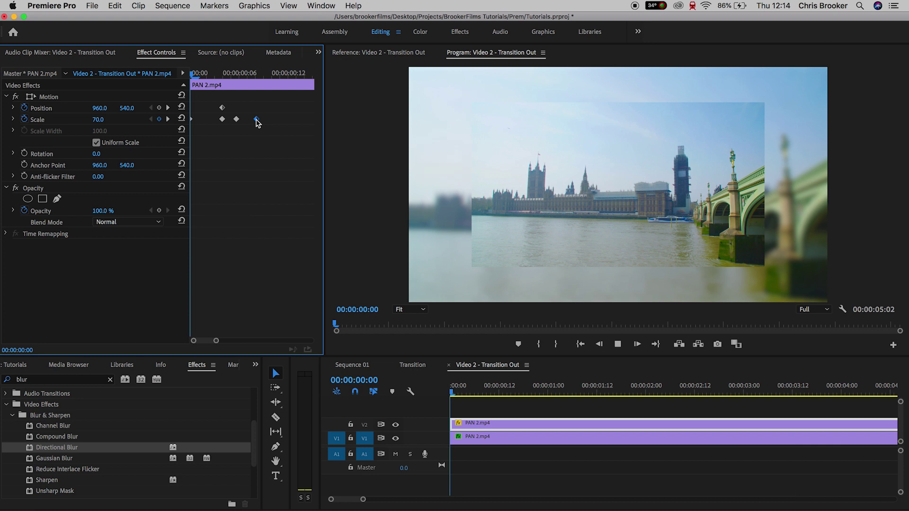
pyautogui.press('space')
pyautogui.moveTo(237, 70); pyautogui.dragTo(165, 73)
pyautogui.press('space')
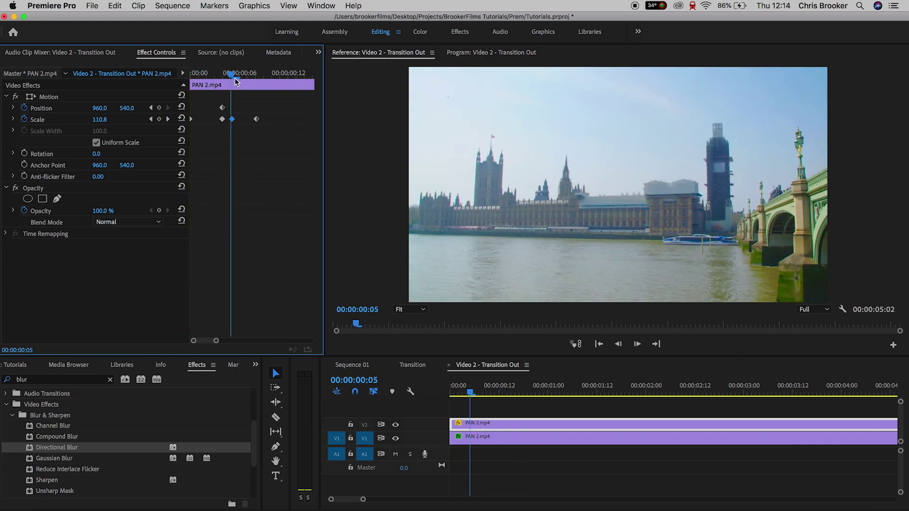
# Return to Sequence 01 and play back the whole transition with the scale overshoot
pyautogui.press('space')
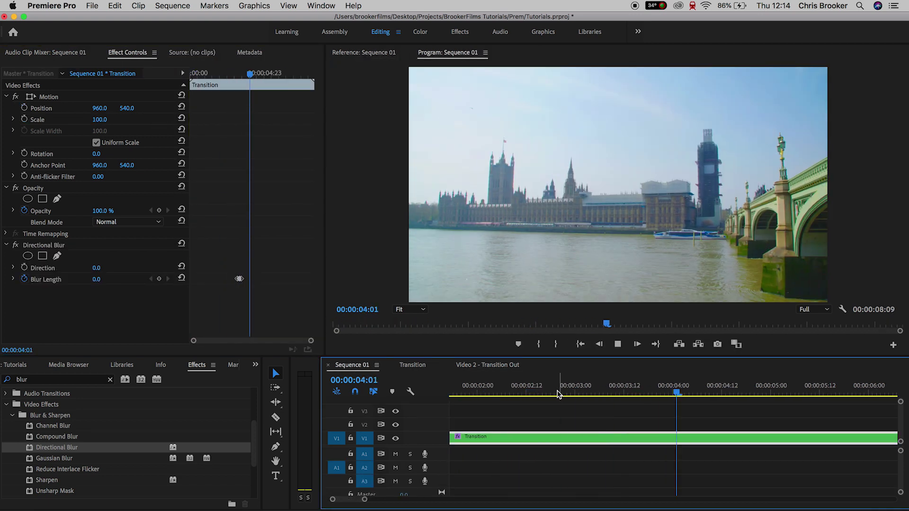
pyautogui.click(558, 395)
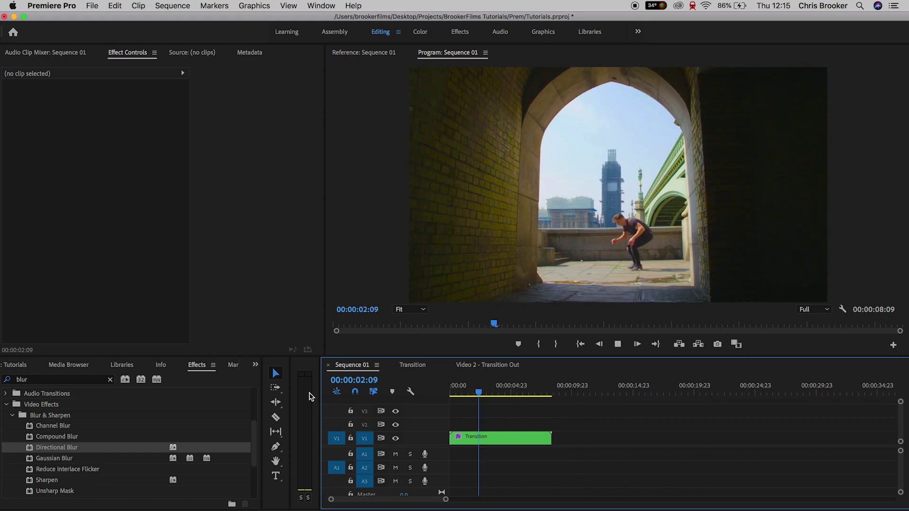